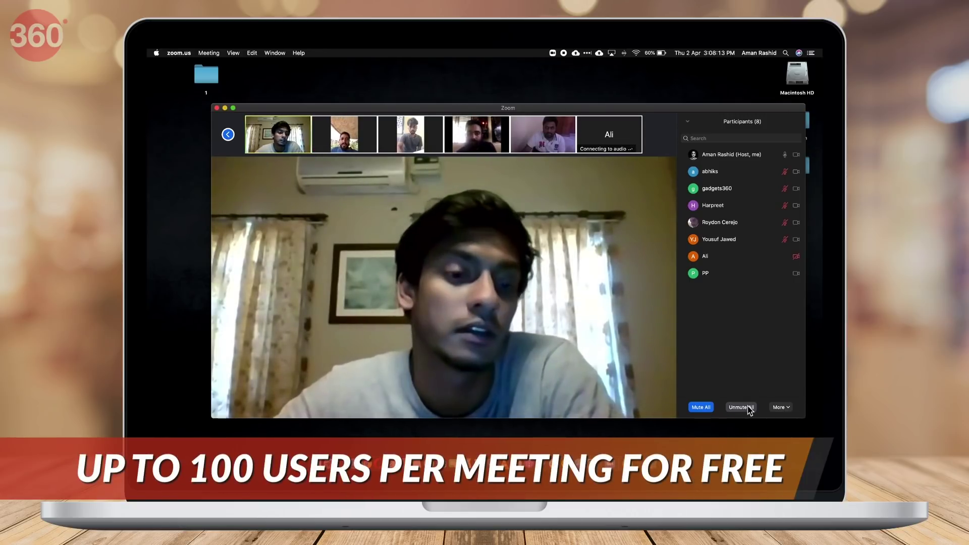
Unmute all participants and let multiple participants share their screens simultaneously.
left_click(747, 406)
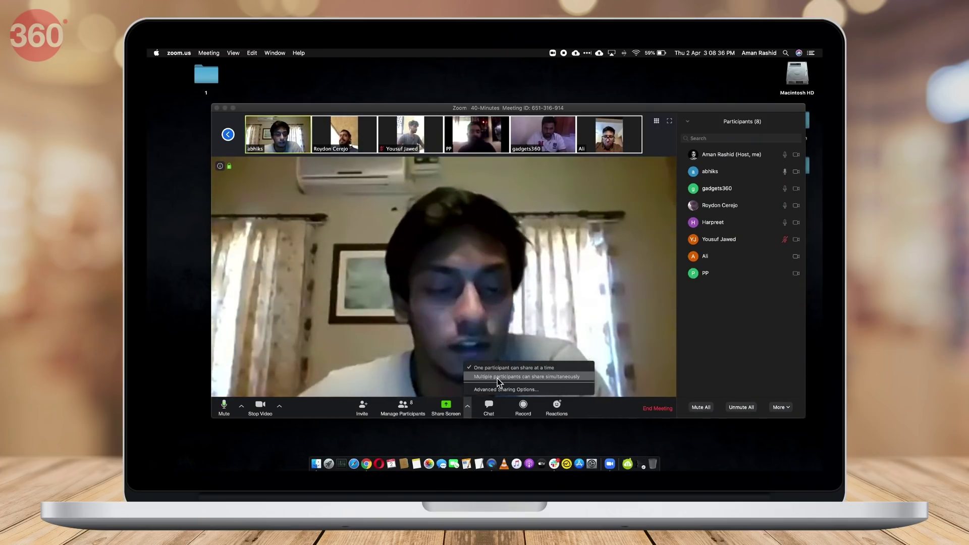
left_click(498, 378)
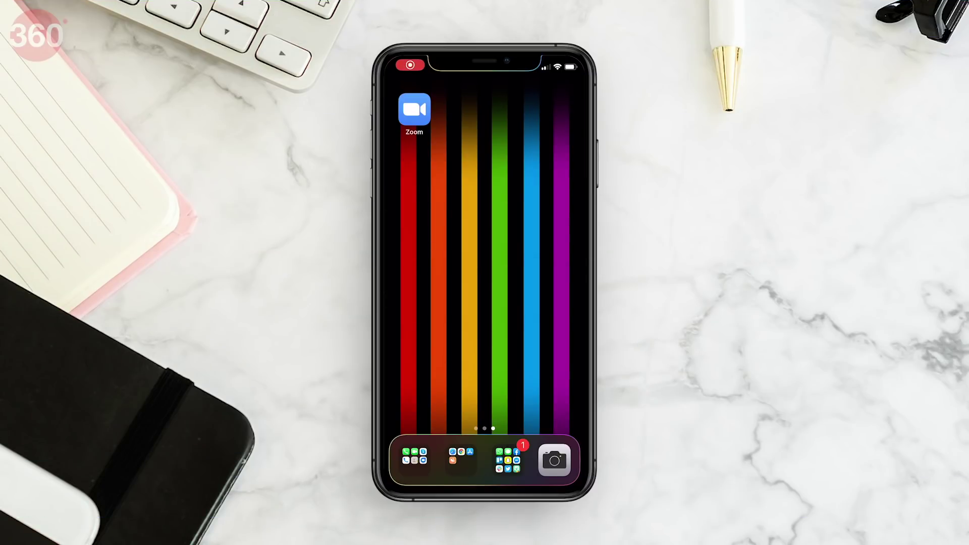
Sign in on the phone and set New Meeting options to video off and personal meeting ID off.
left_click(414, 109)
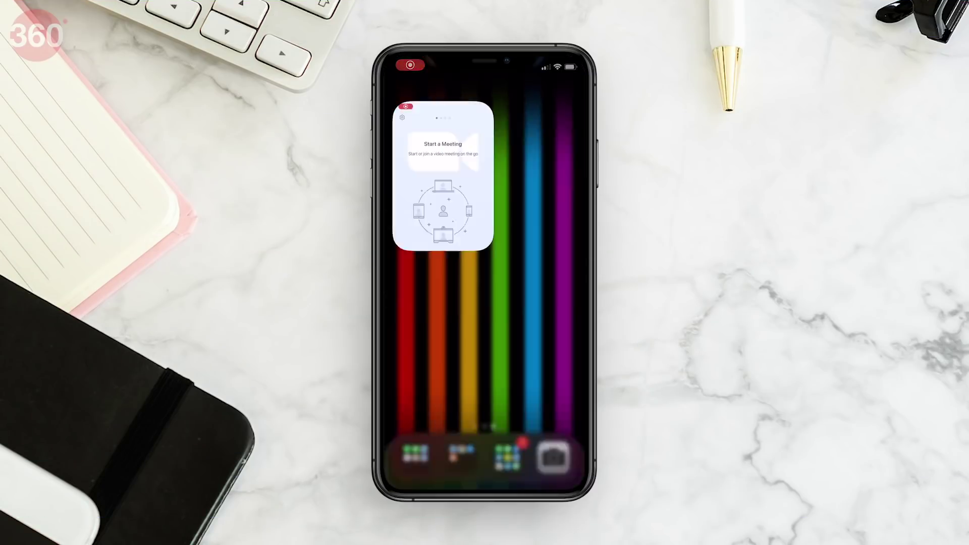
left_click(524, 441)
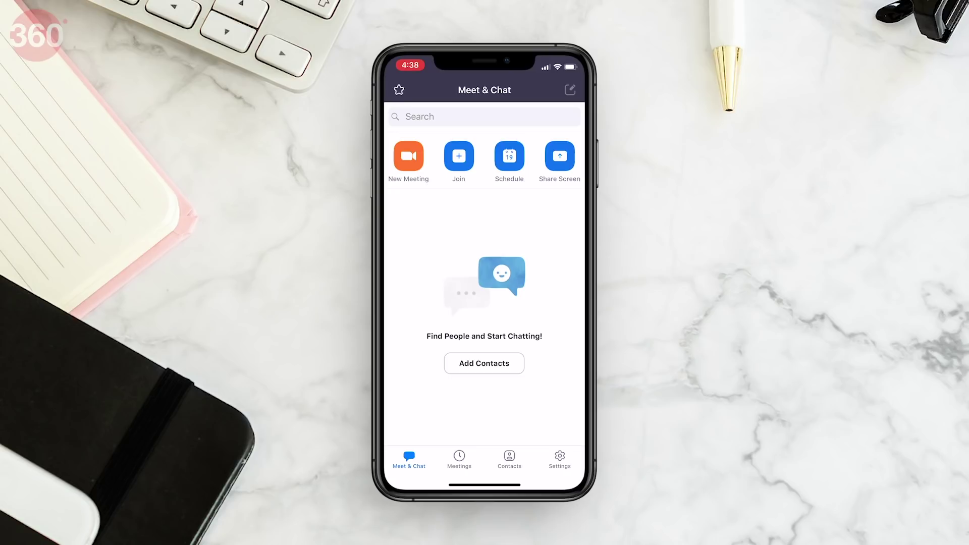
left_click(409, 156)
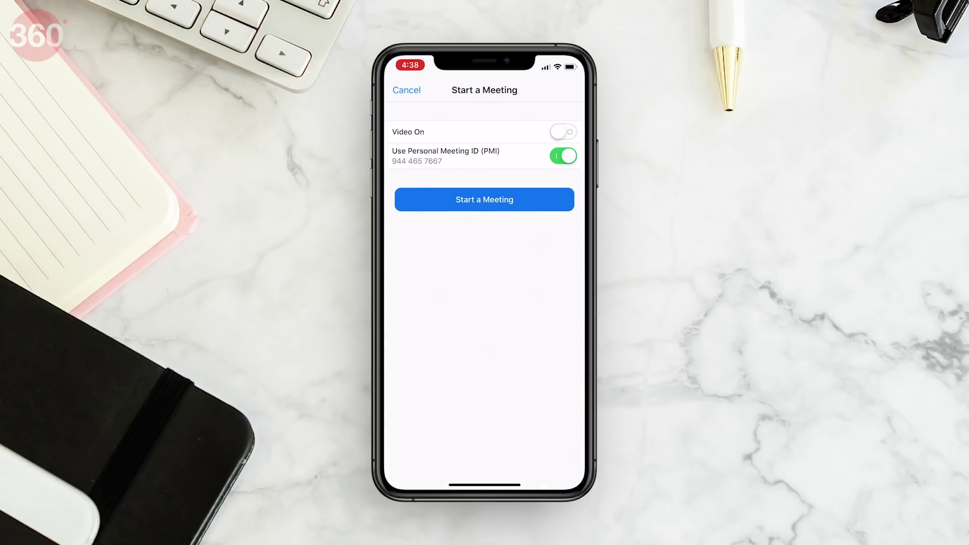
left_click(562, 132)
left_click(563, 131)
left_click(563, 156)
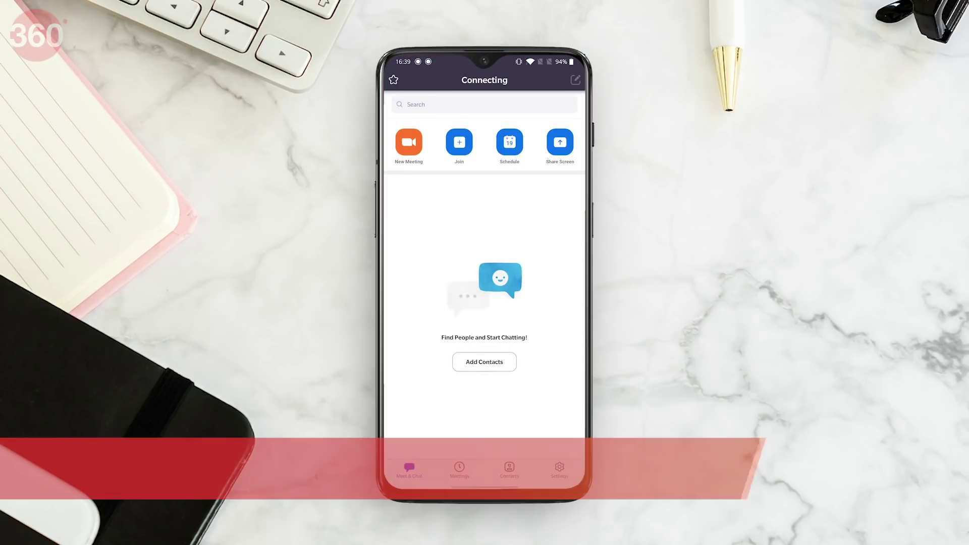
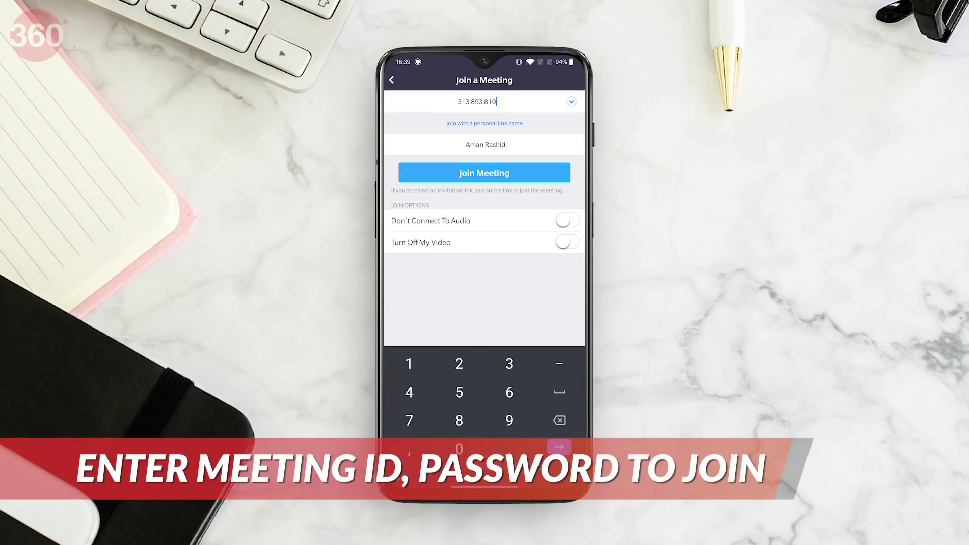
Join meeting 313 893 810 by entering its ID and the meeting password.
key("Return")
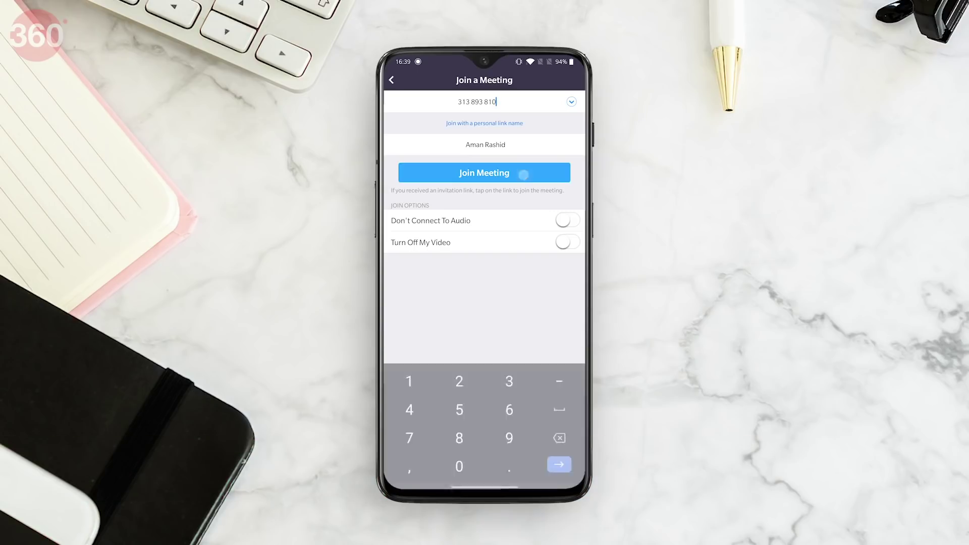
key("Return")
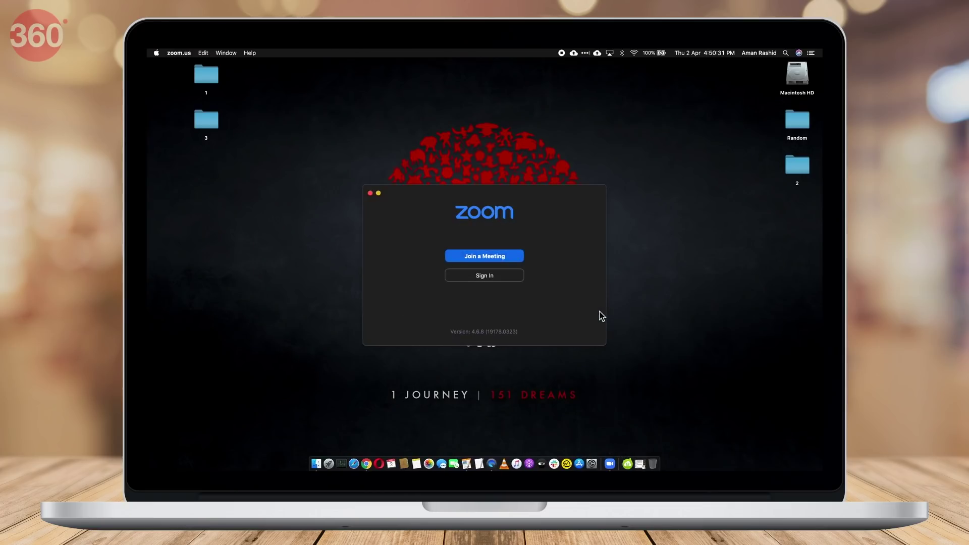
Sign in to the Mac client and turn on Start with video for new meetings.
left_click(508, 280)
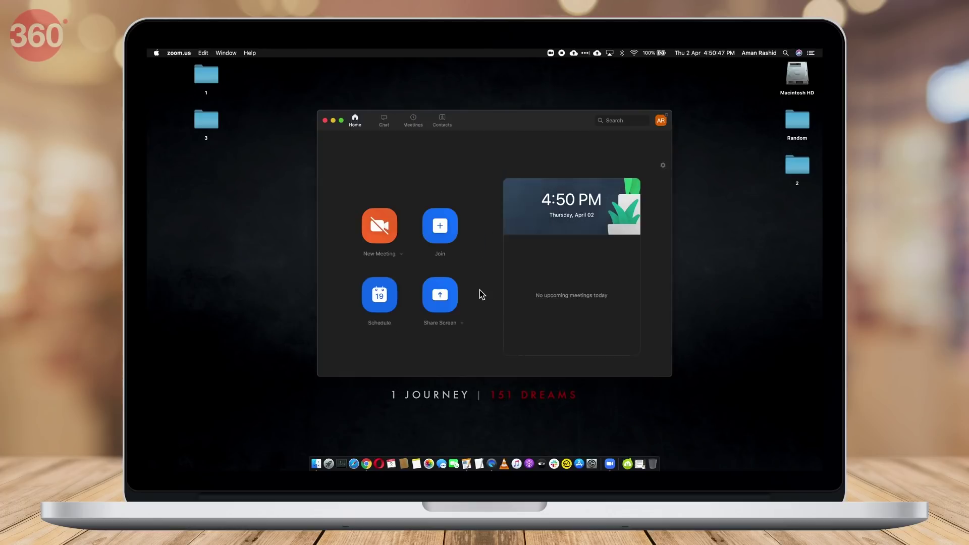
left_click(402, 241)
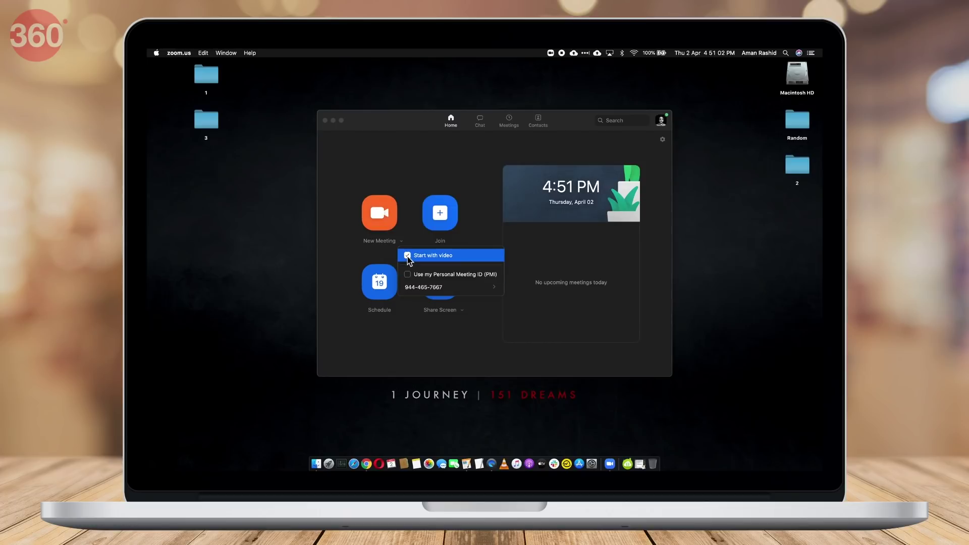
left_click(433, 256)
mouse_move(479, 293)
left_click(379, 212)
left_click(380, 212)
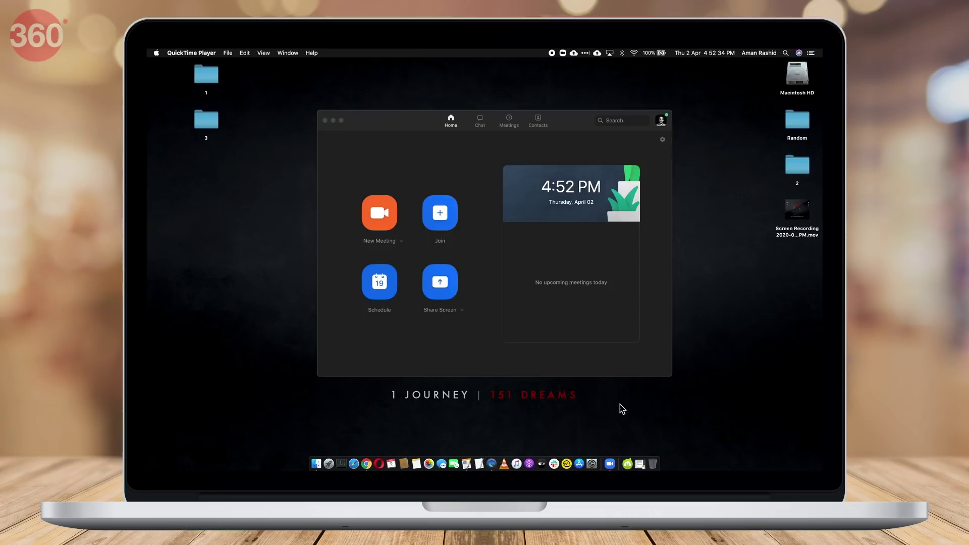
left_click(453, 230)
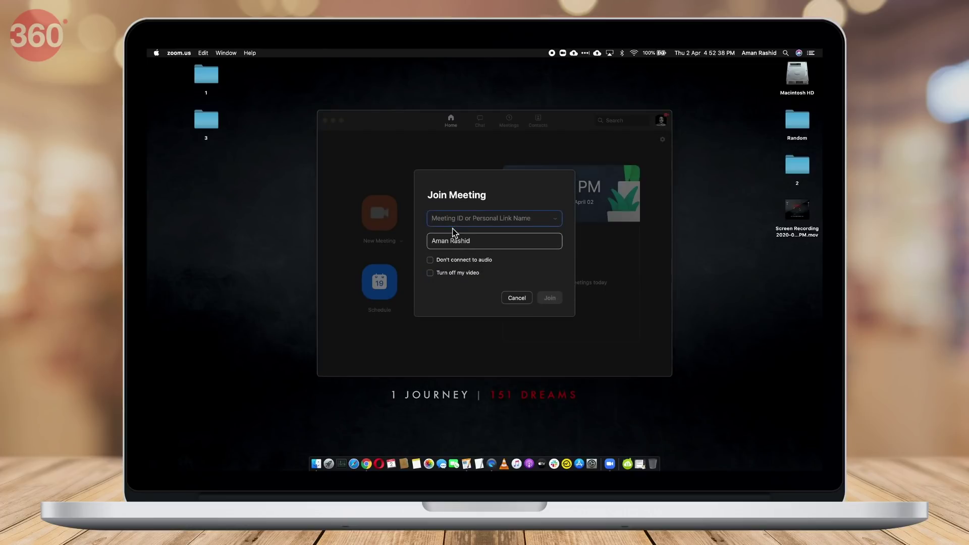
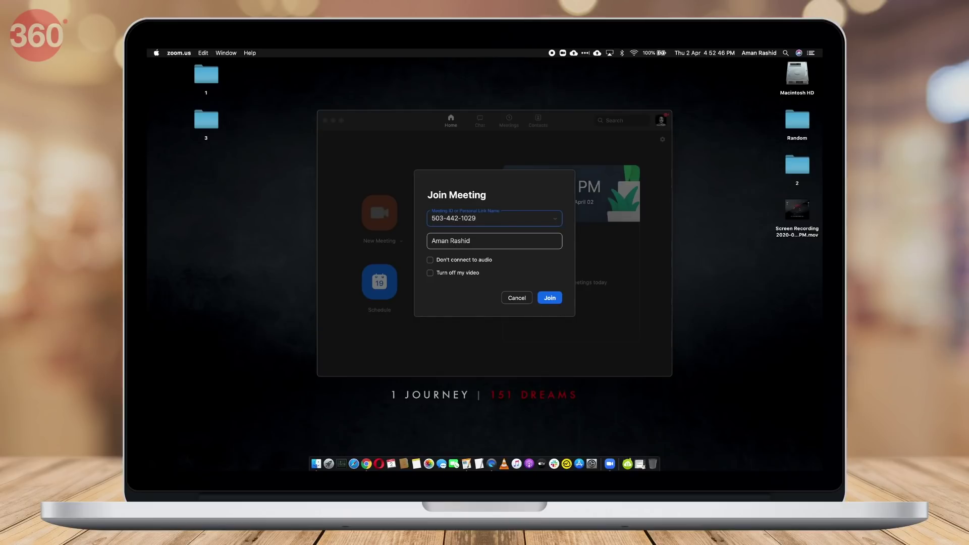
left_click(473, 275)
left_click(559, 299)
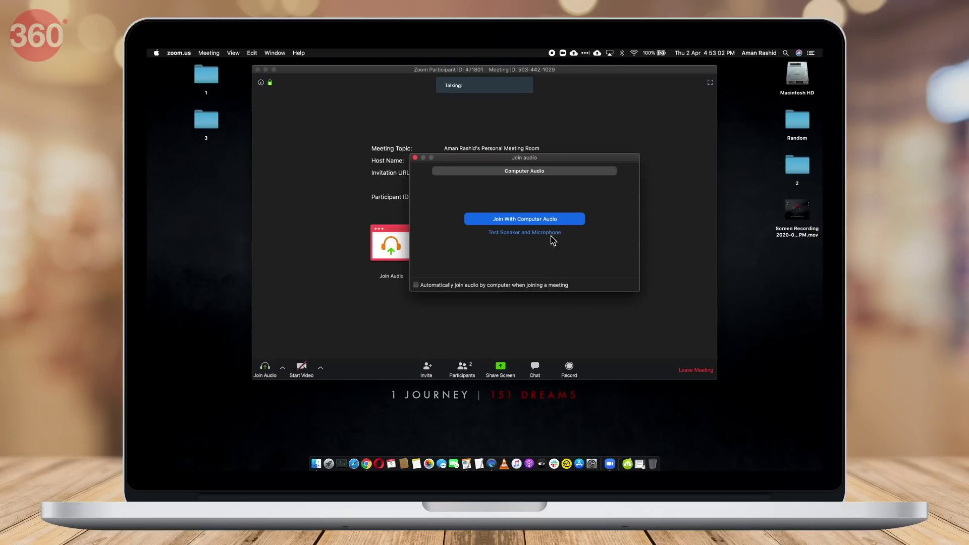
left_click(525, 219)
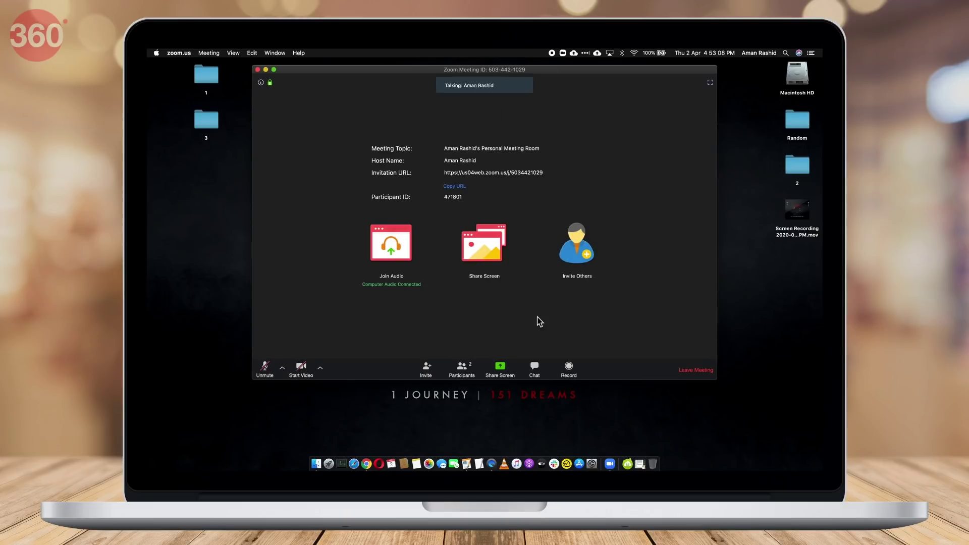
left_click(462, 369)
left_click(464, 369)
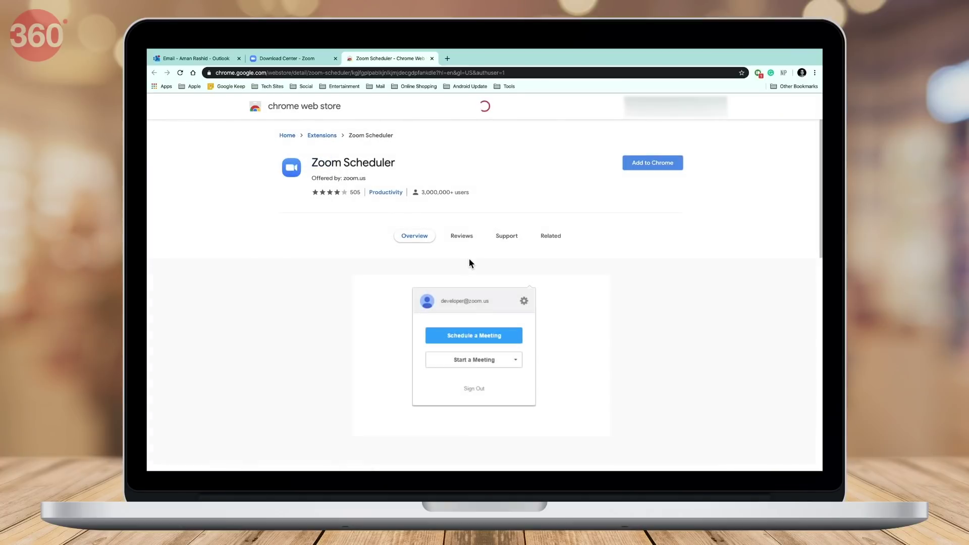
Add the Zoom Scheduler extension to Chrome, sign in, and start a meeting with video off.
left_click(657, 166)
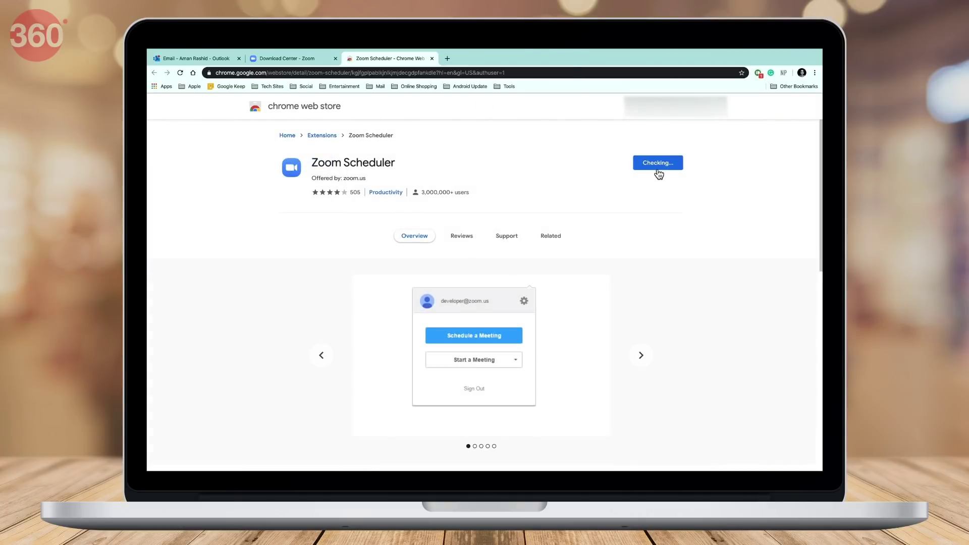
left_click(562, 125)
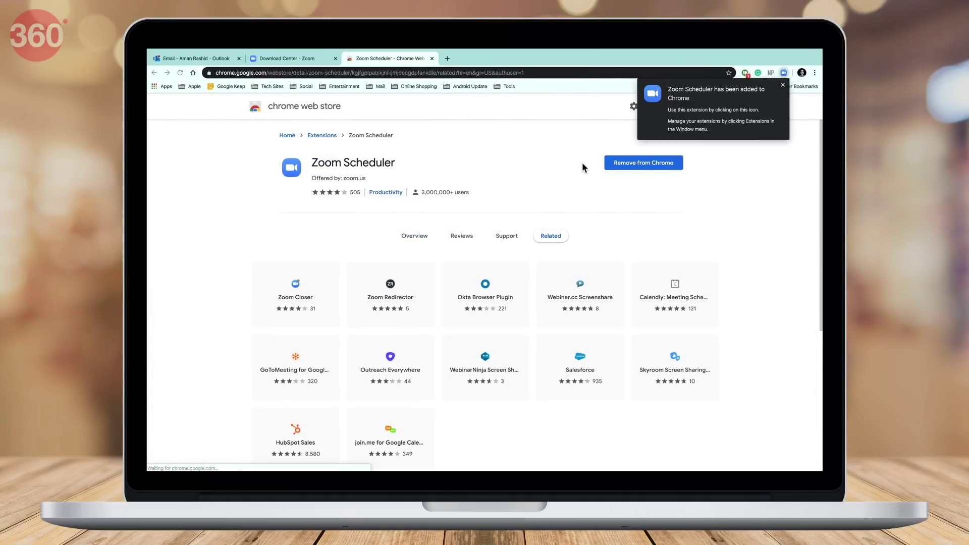
left_click(783, 85)
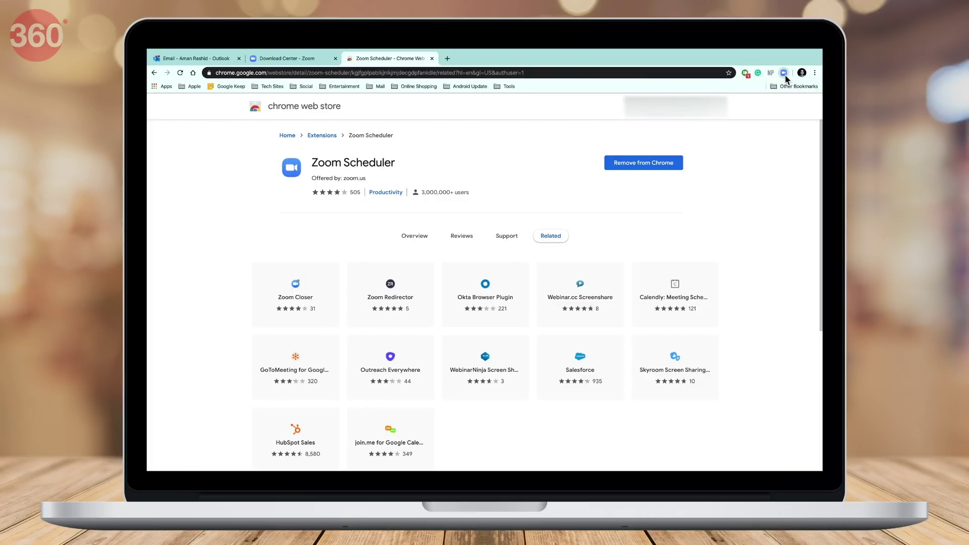
left_click(784, 74)
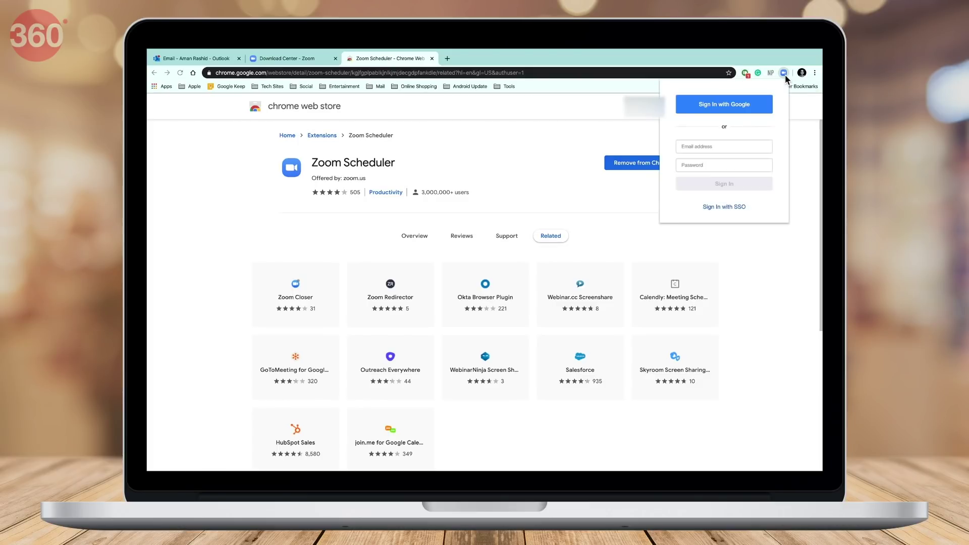
left_click(742, 147)
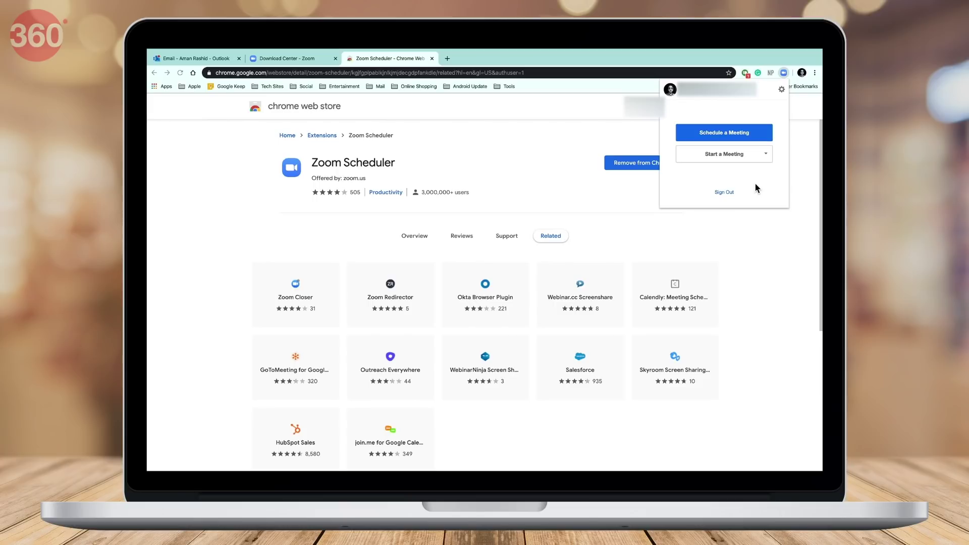
left_click(759, 159)
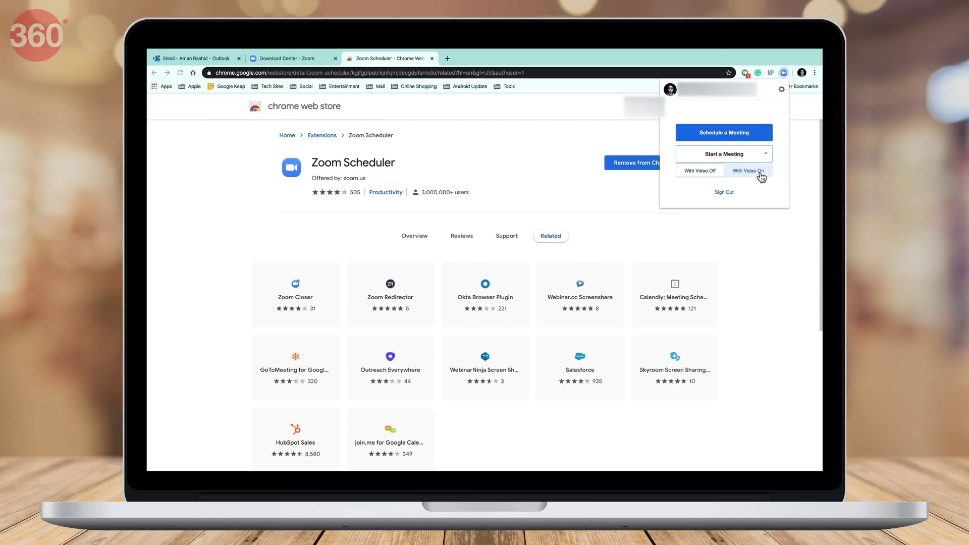
left_click(714, 176)
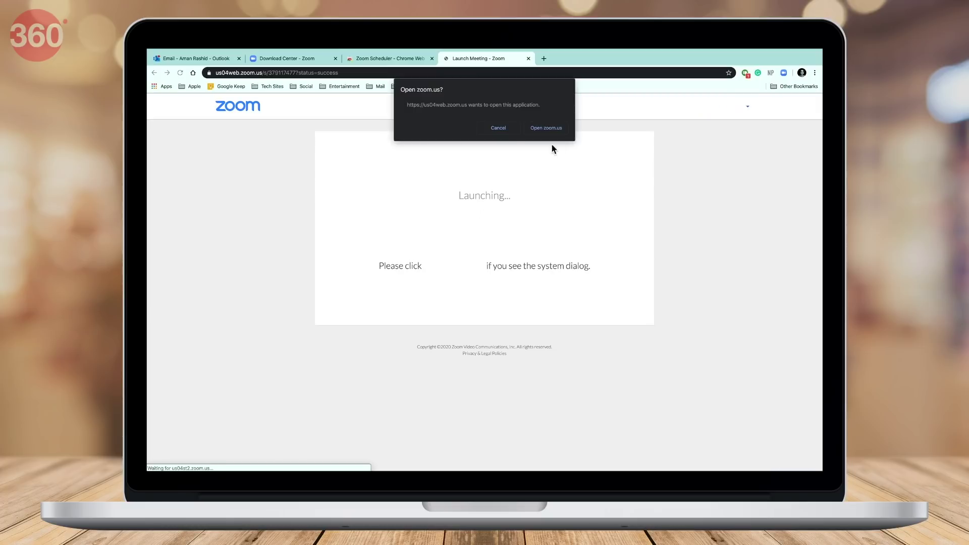
Decline the desktop-app prompts and start the meeting from the browser instead.
left_click(500, 129)
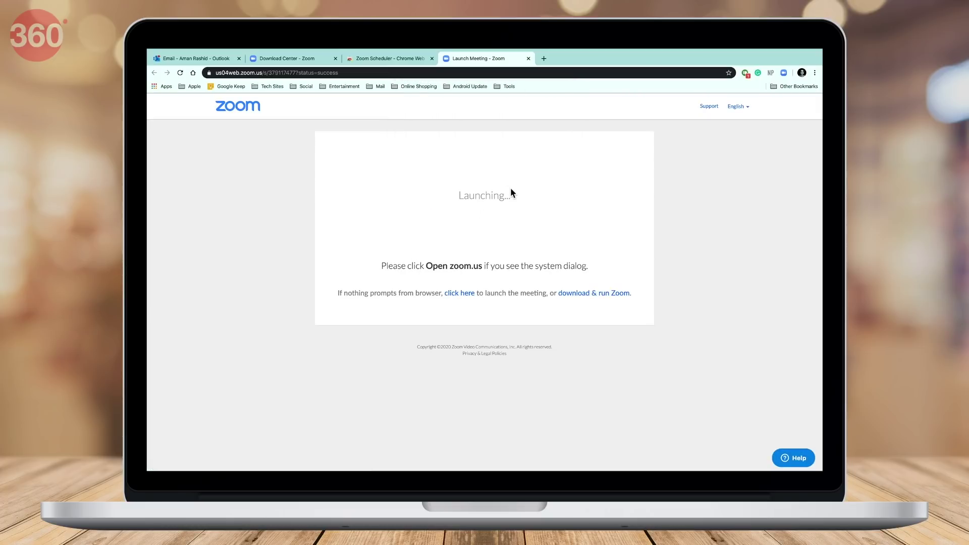
left_click(471, 298)
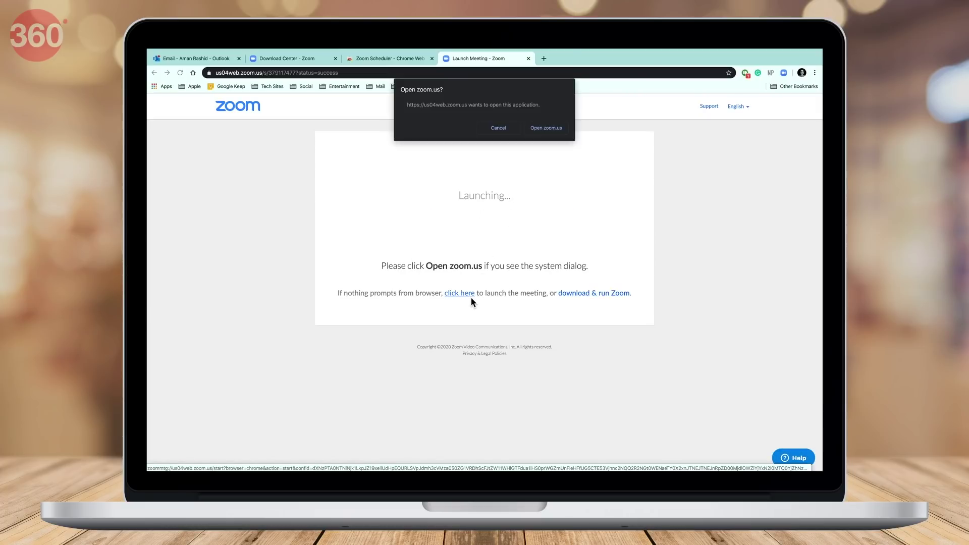
left_click(497, 129)
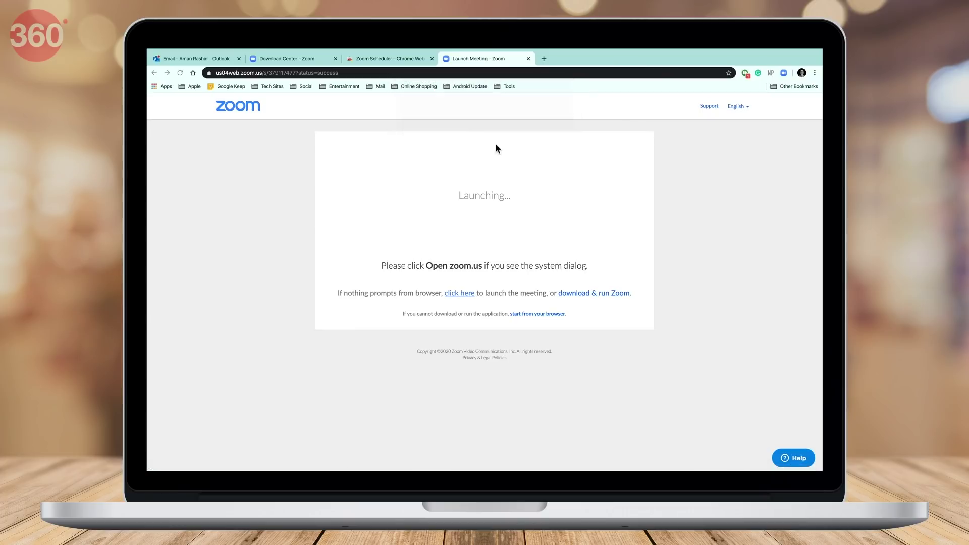
left_click(549, 317)
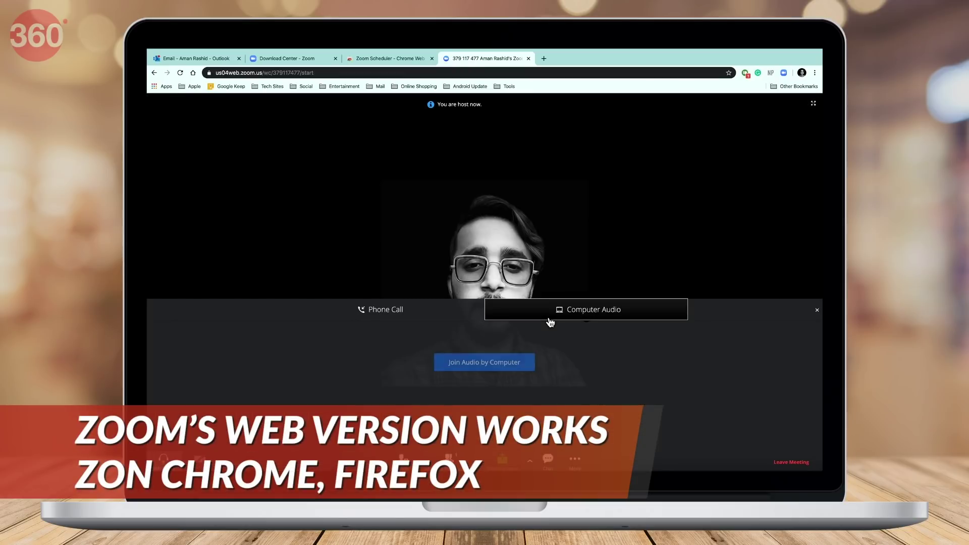
left_click(520, 357)
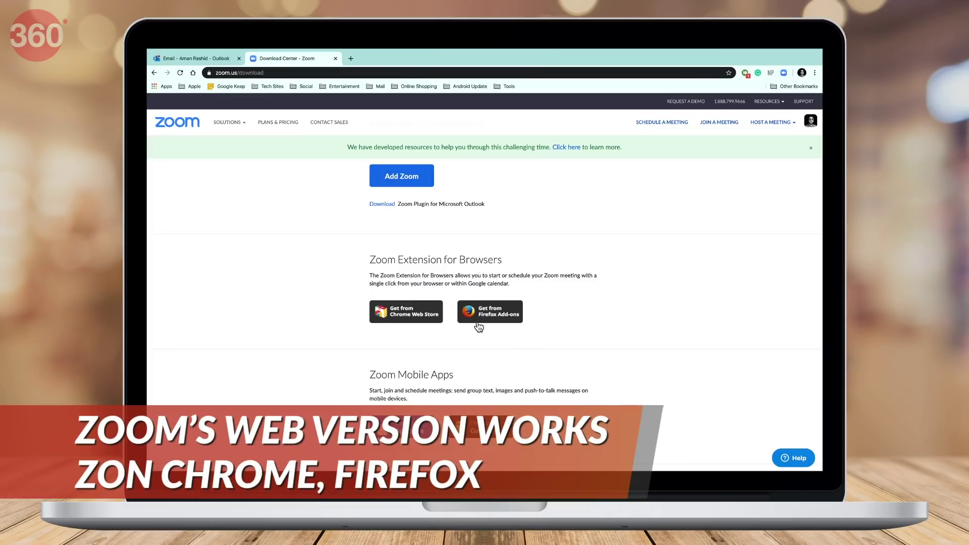
Open the Firefox Zoom Scheduler add-on page, then go to zoom.us and sign in.
left_click(517, 324)
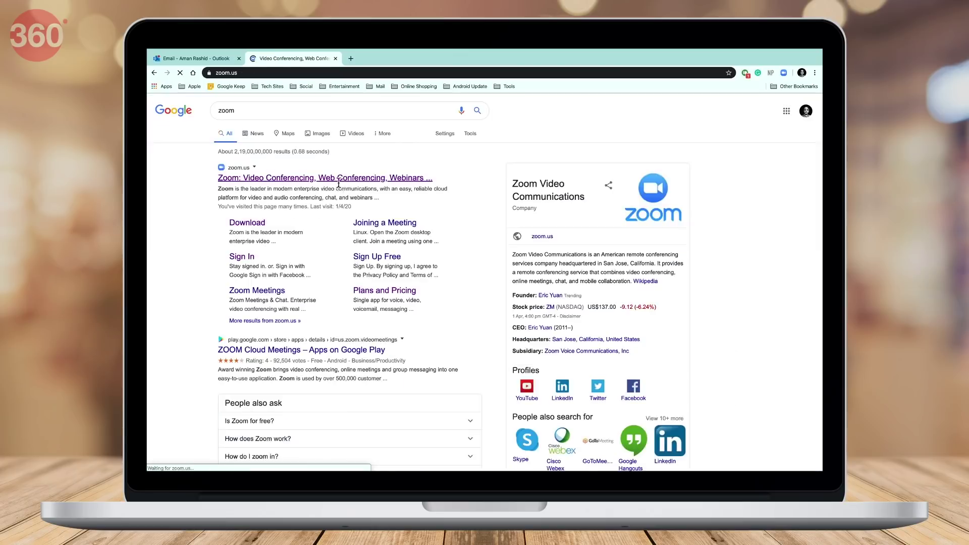
left_click(252, 212)
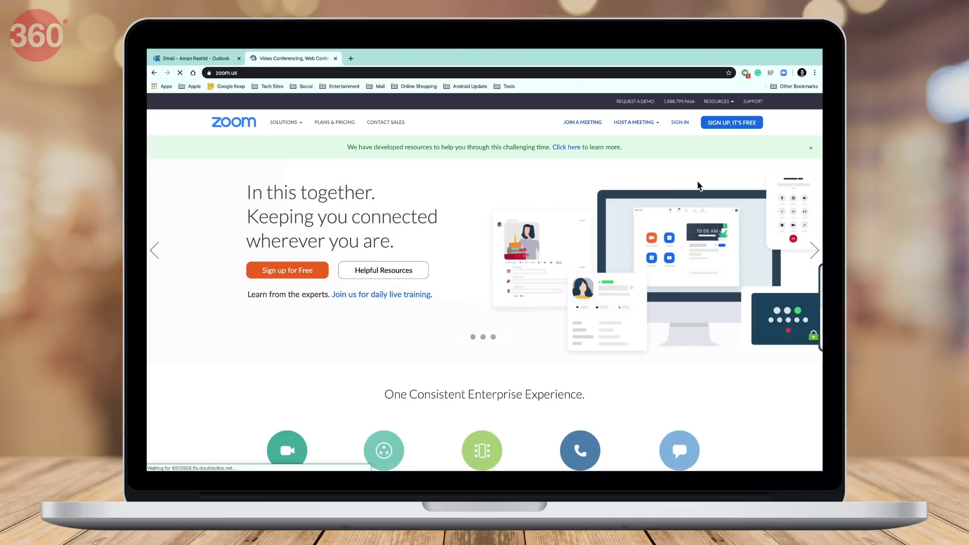
left_click(685, 127)
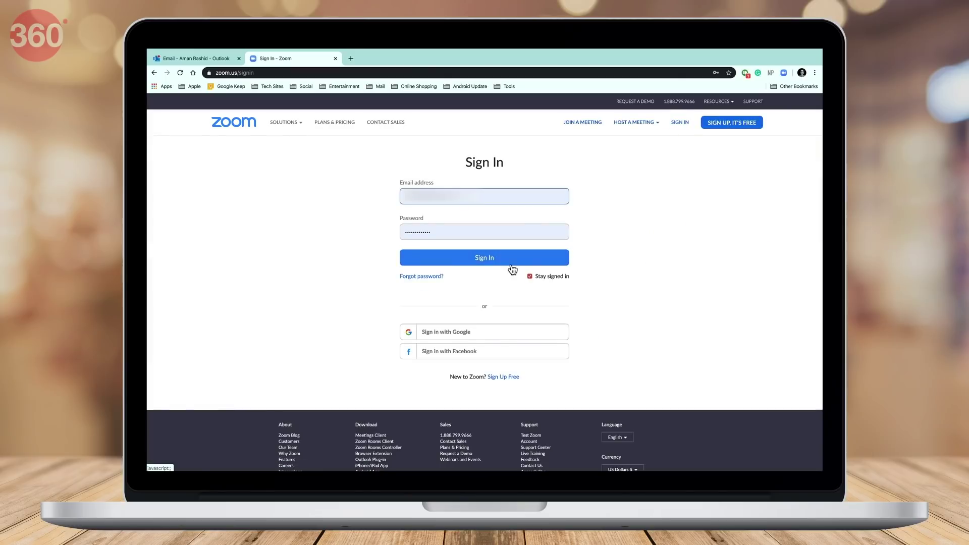
left_click(508, 262)
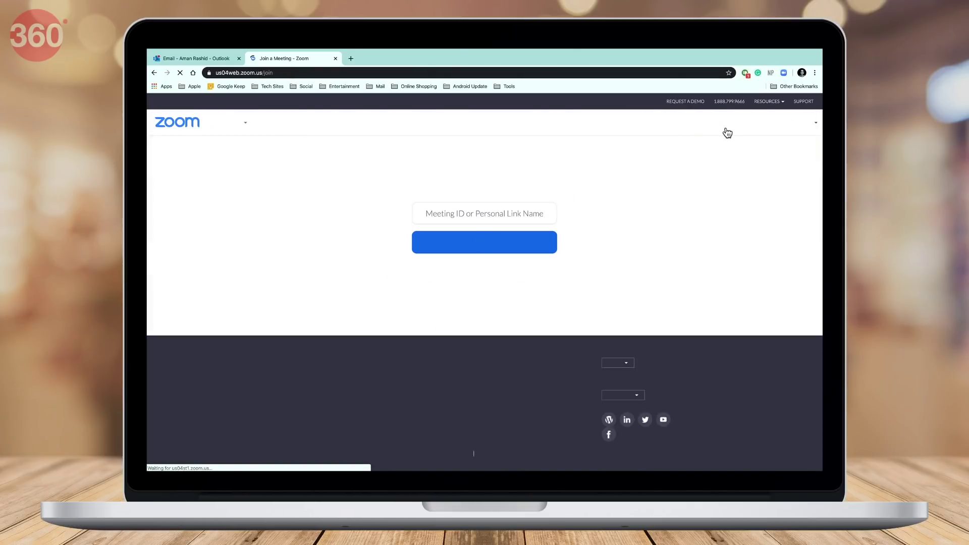
Join meeting 503 in the browser under your own name, with computer audio connected.
type("503 442 1029")
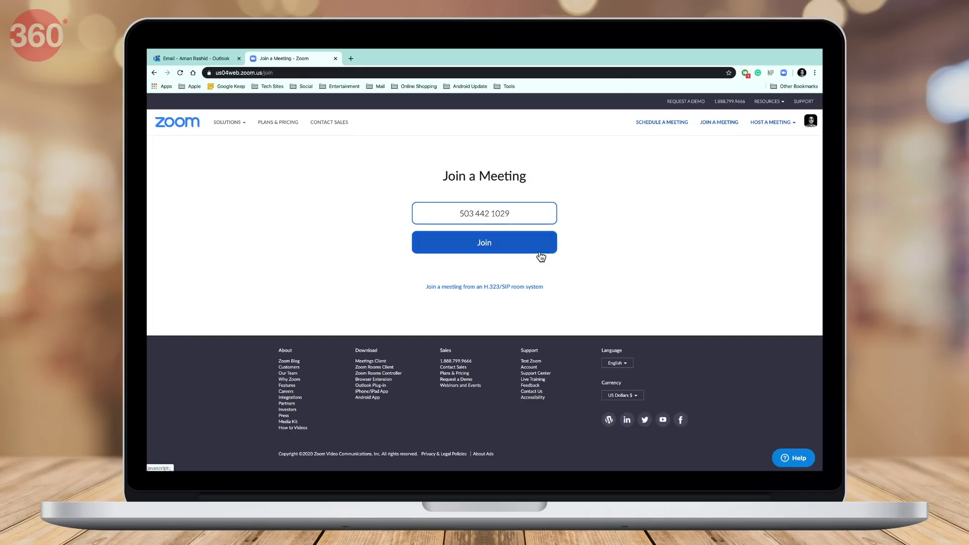
left_click(492, 242)
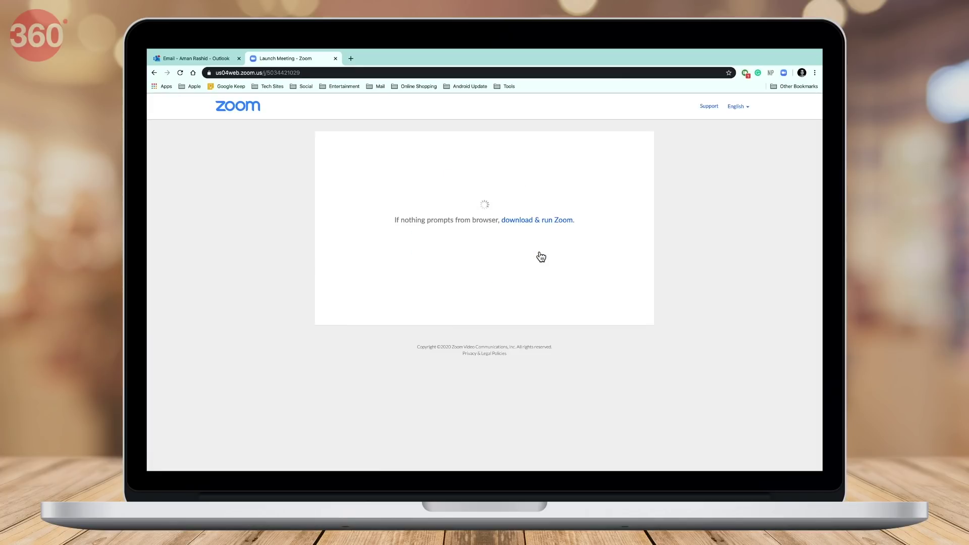
left_click(500, 129)
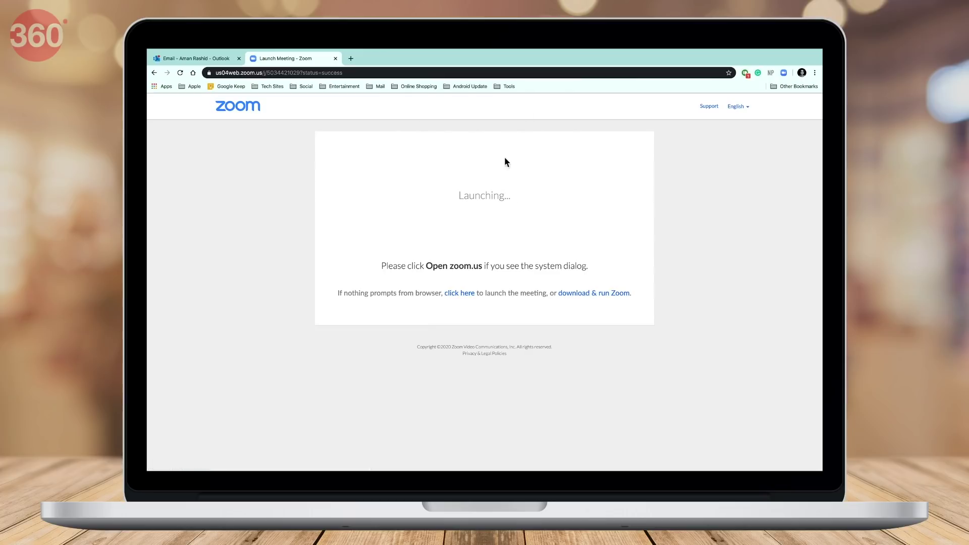
left_click(471, 299)
left_click(505, 128)
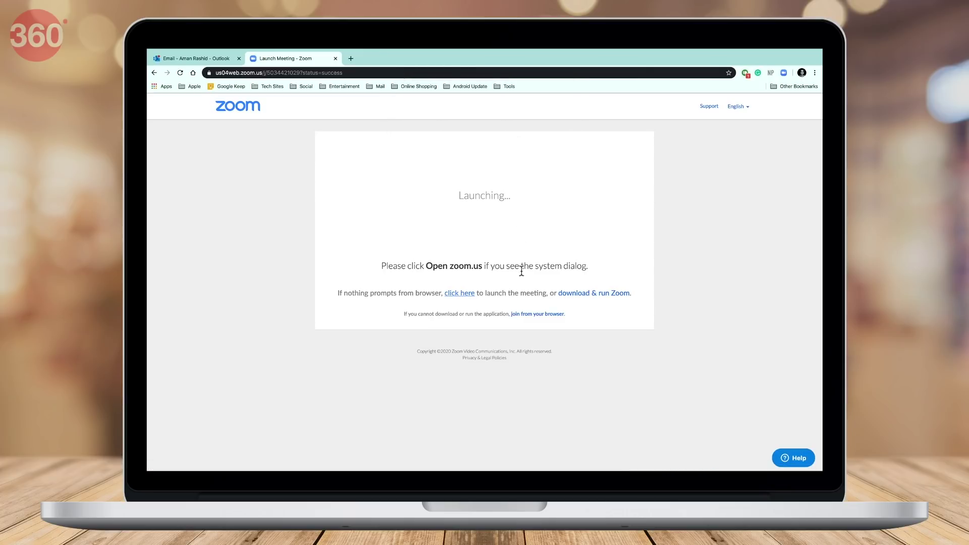
left_click(552, 318)
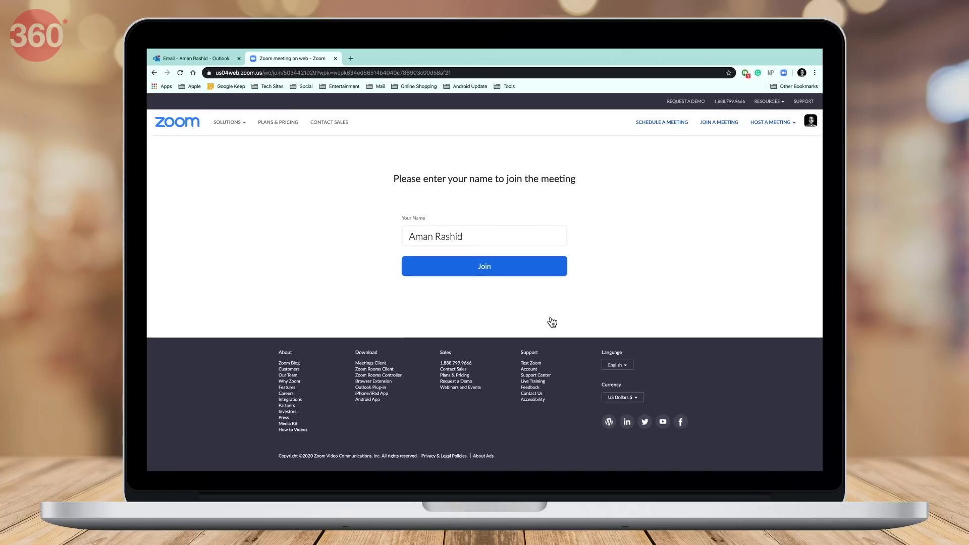
left_click(516, 273)
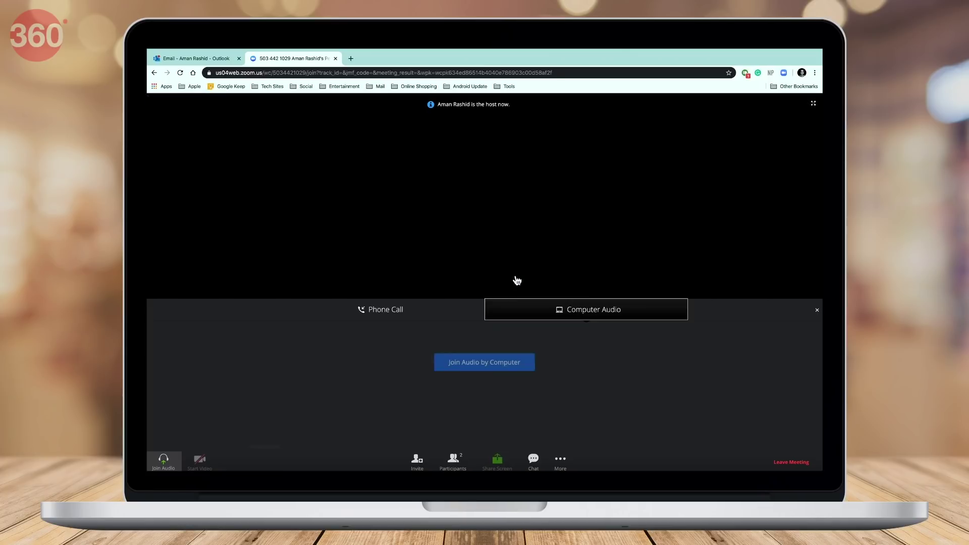
left_click(514, 369)
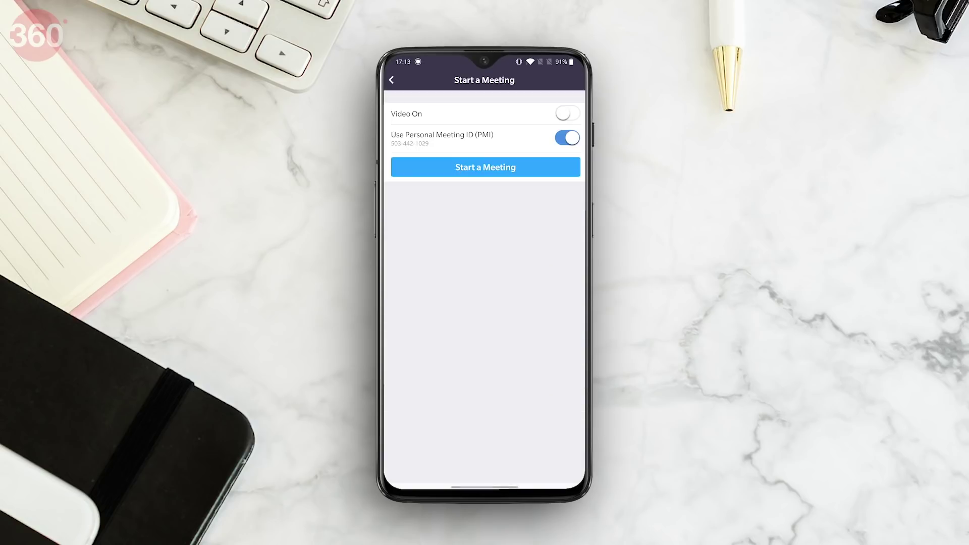
Start the phone meeting and open More > Meeting Settings; then start a new desktop meeting.
left_click(486, 167)
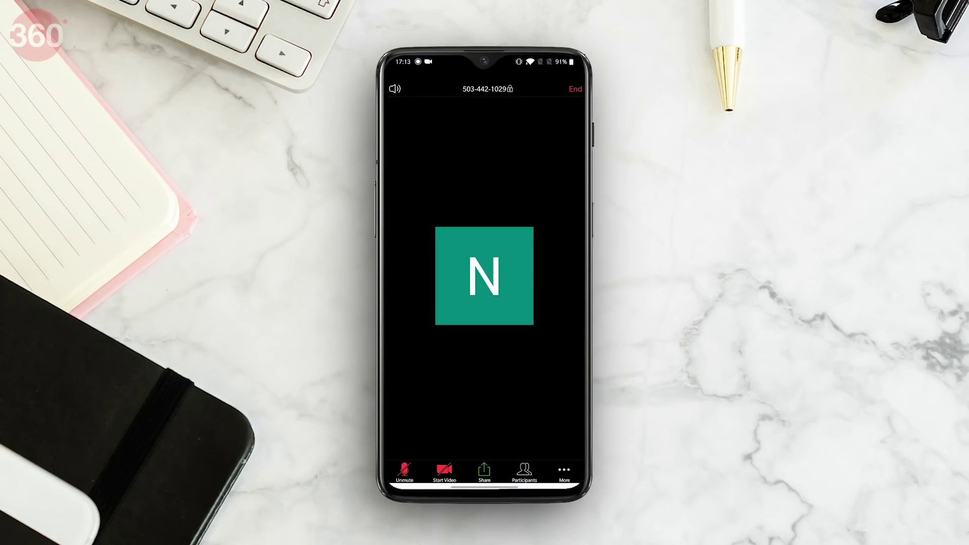
left_click(564, 472)
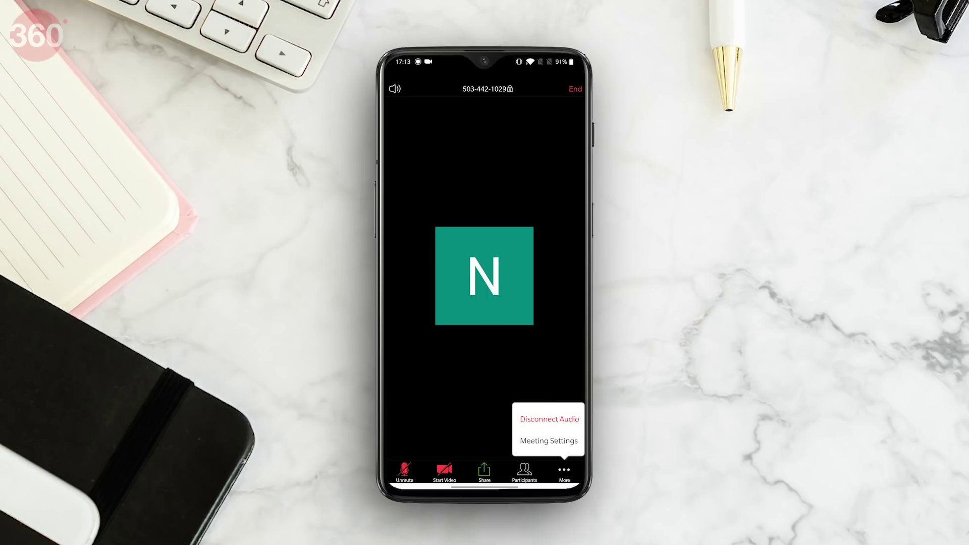
left_click(549, 440)
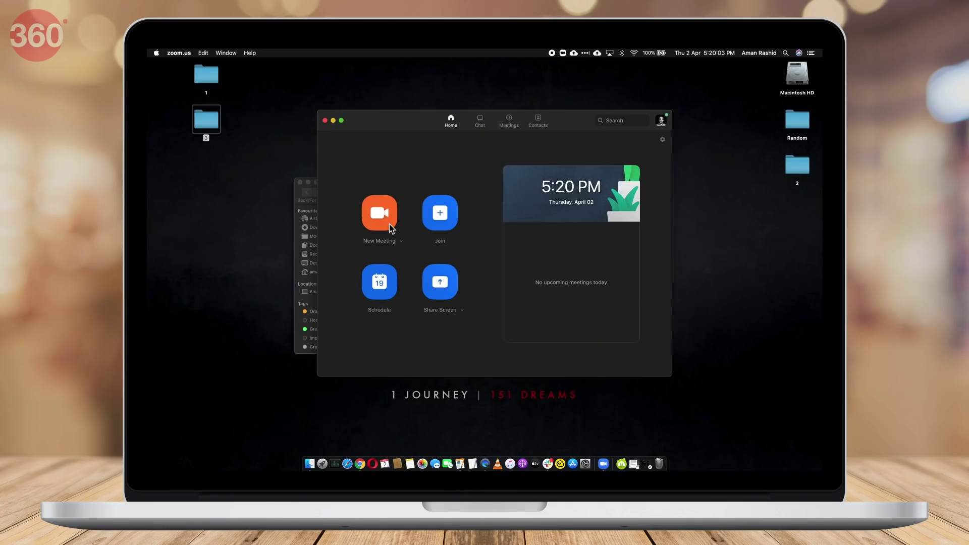
left_click(390, 225)
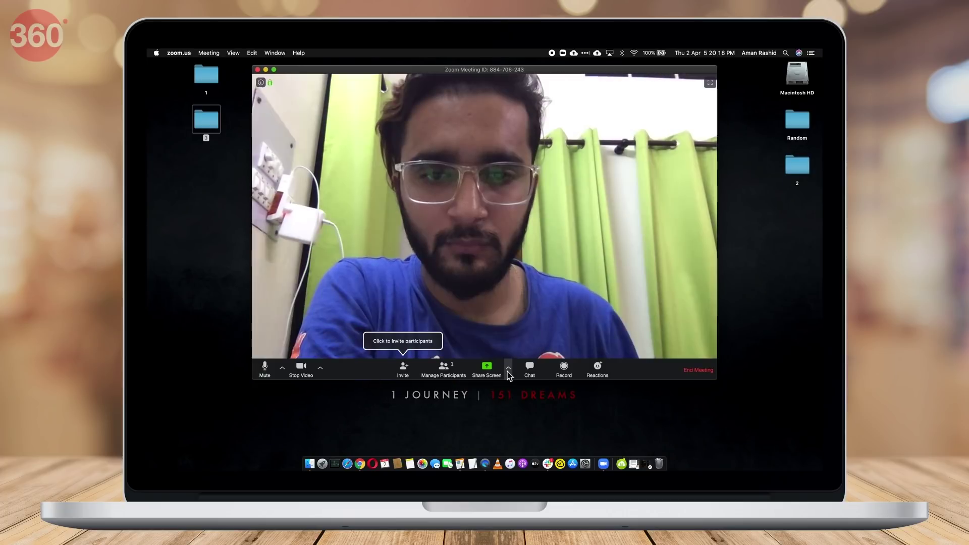
Set Who can share? to Only Host under Advanced Sharing Options.
left_click(508, 369)
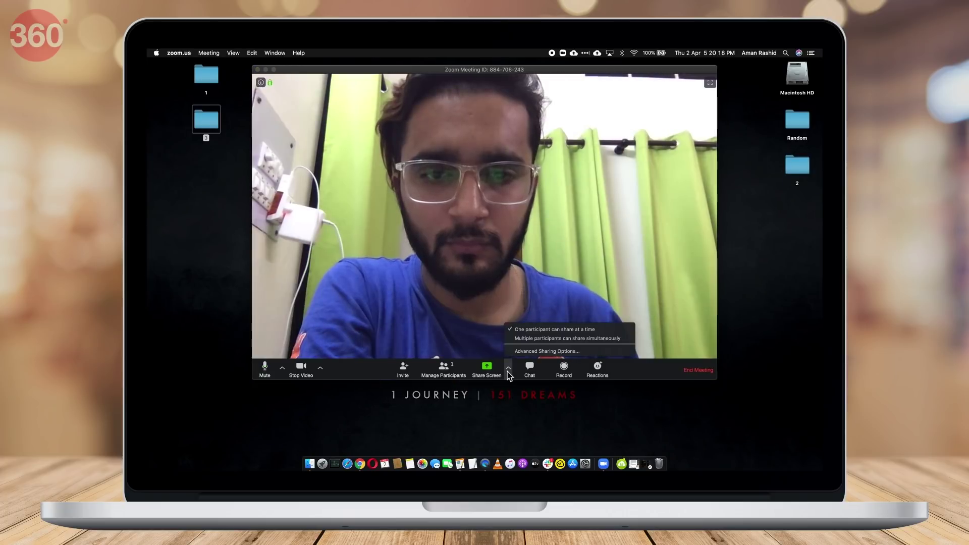
left_click(528, 351)
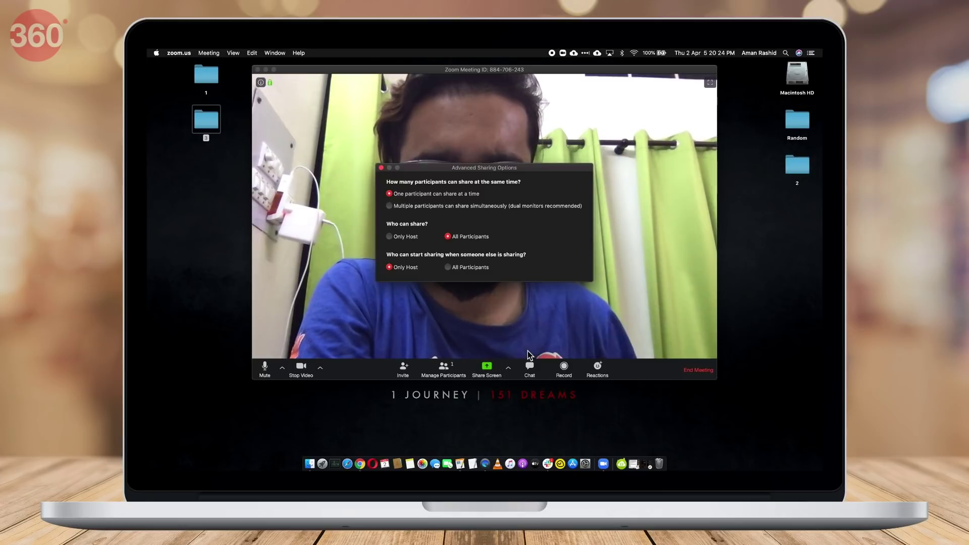
left_click(394, 237)
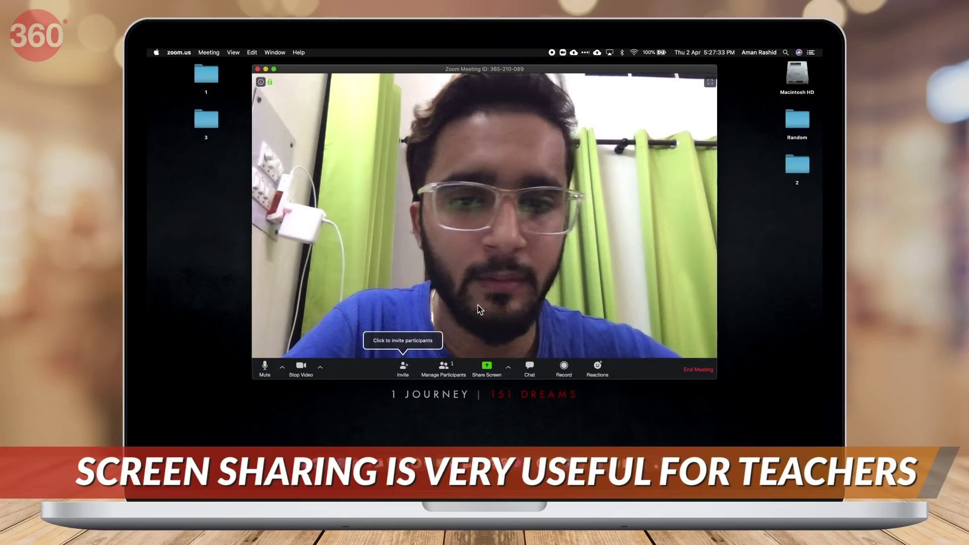
Select the Chrome window as share source, then review Advanced sources (sound, second camera) and Files.
left_click(487, 368)
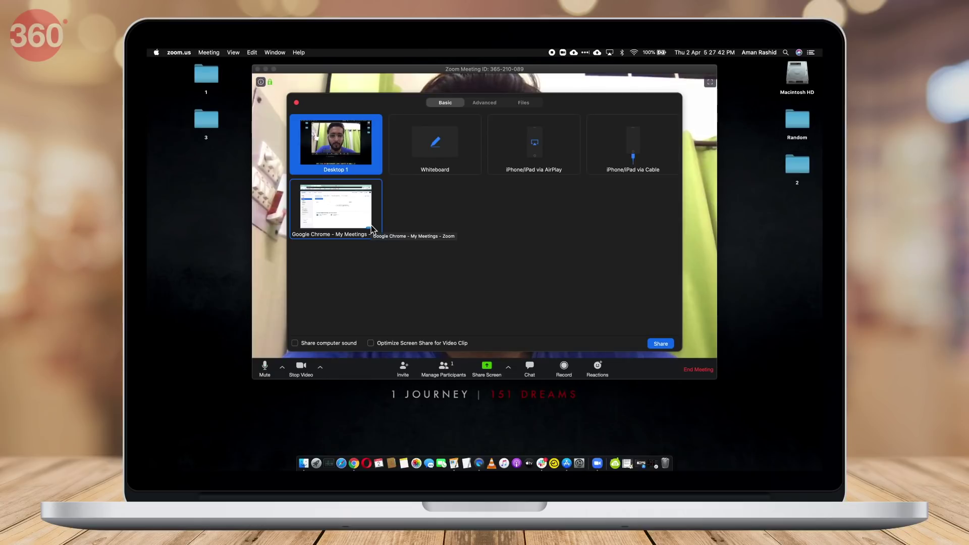
left_click(376, 220)
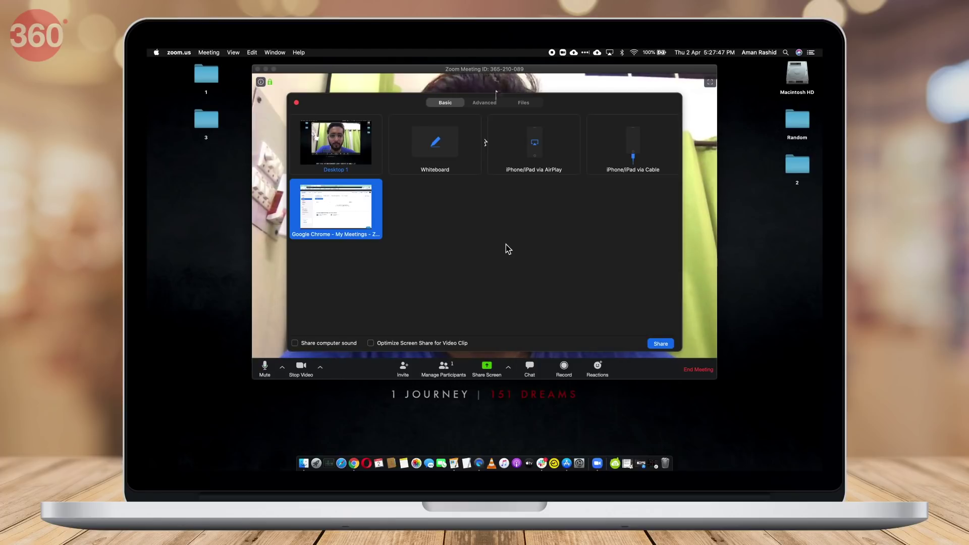
left_click(485, 103)
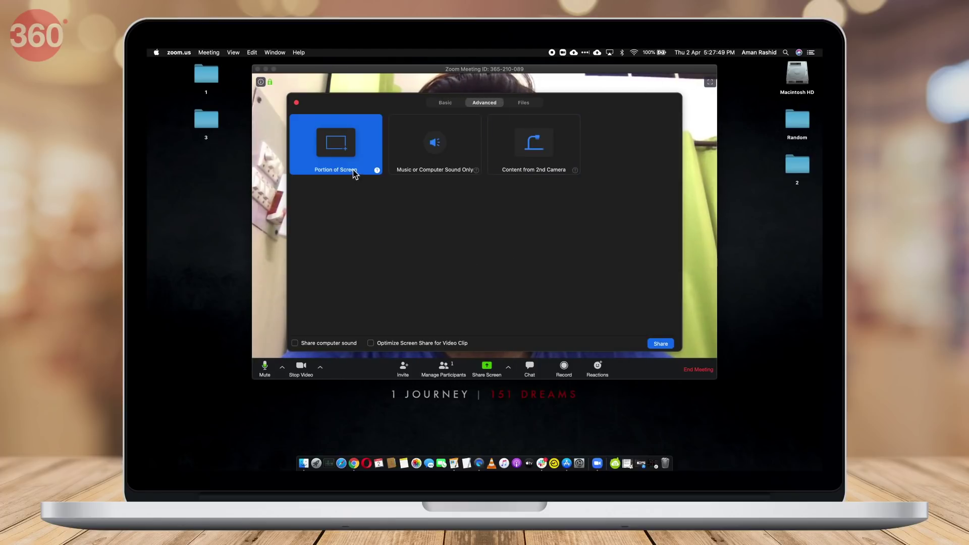
mouse_move(379, 172)
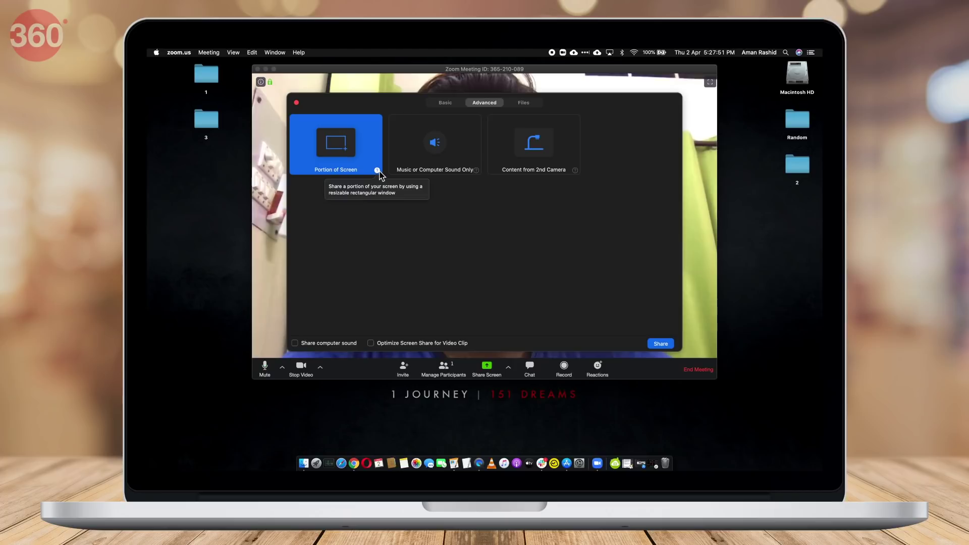
left_click(478, 172)
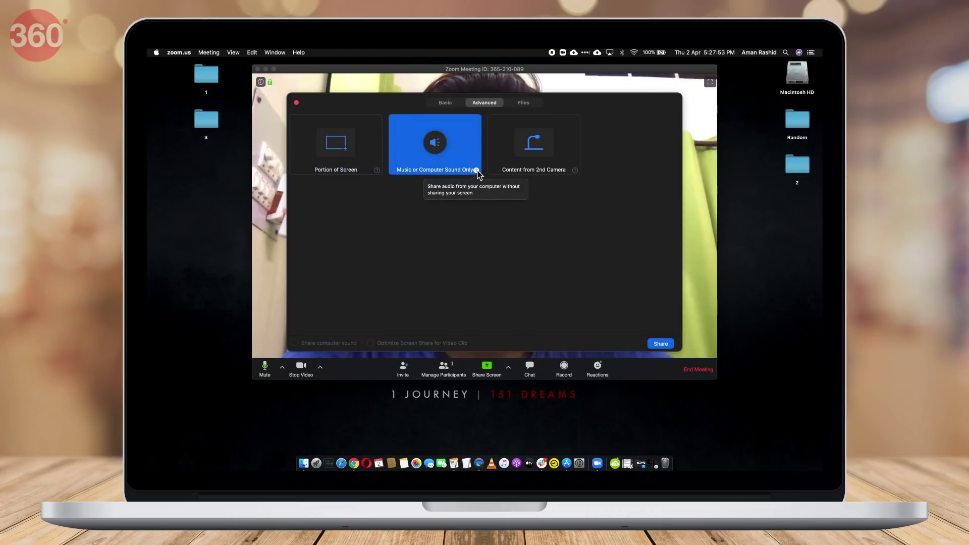
left_click(576, 173)
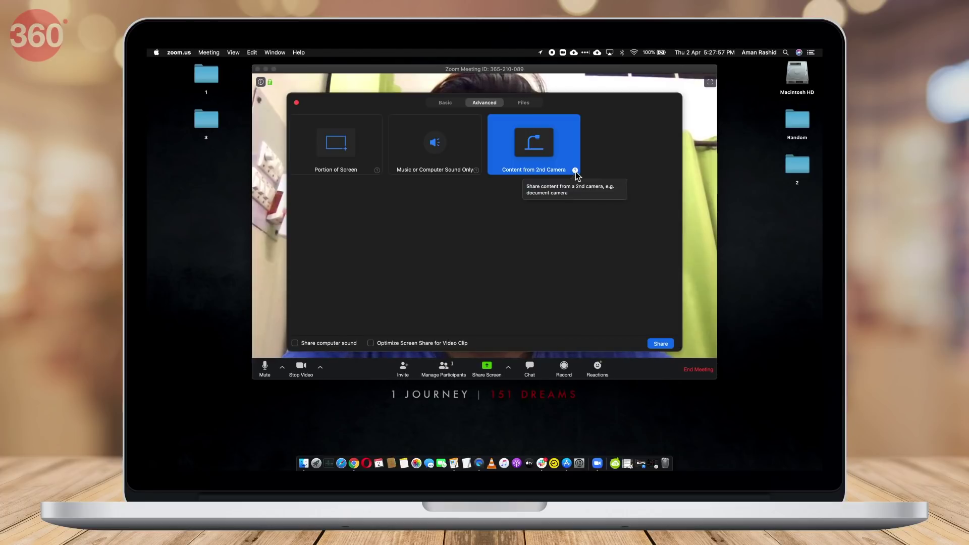
left_click(525, 103)
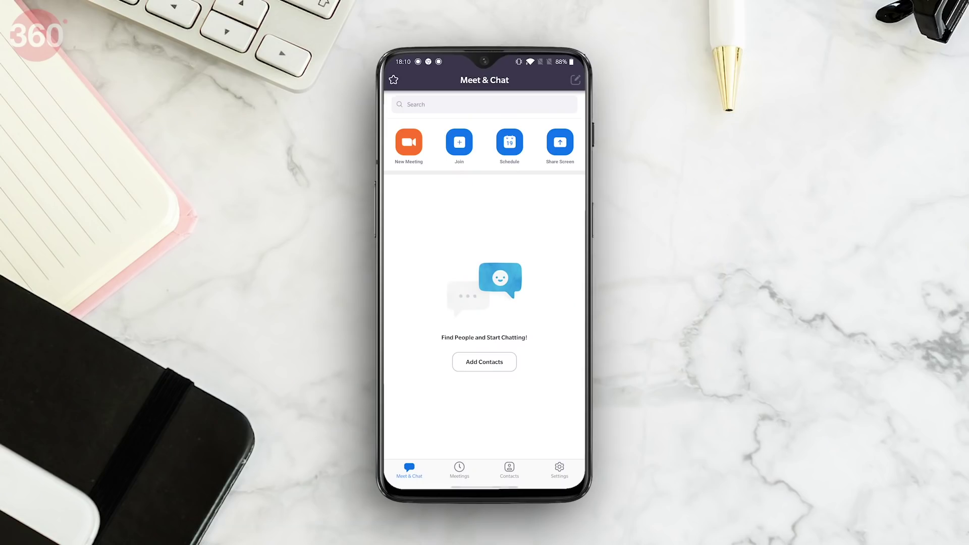
Start a new meeting on the phone and bring up its Share choices.
left_click(418, 153)
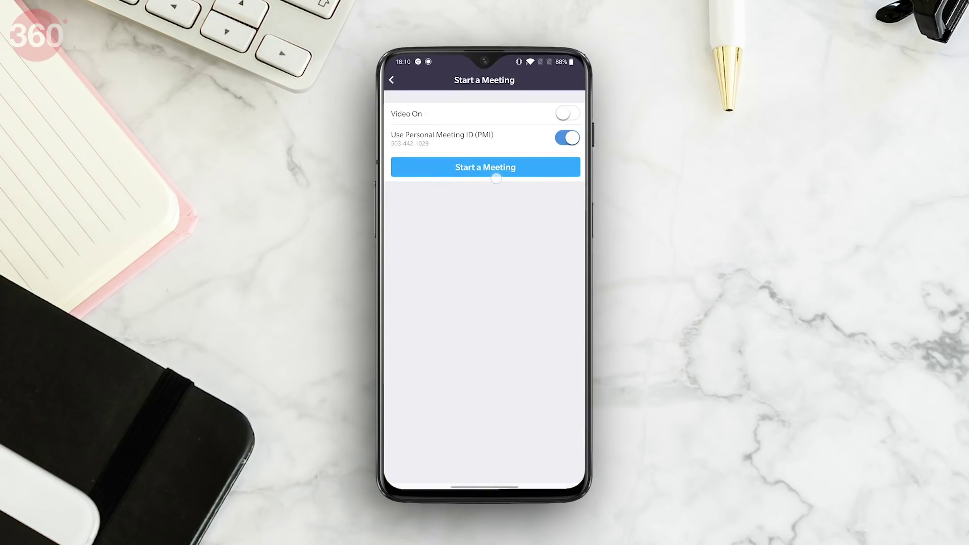
left_click(486, 167)
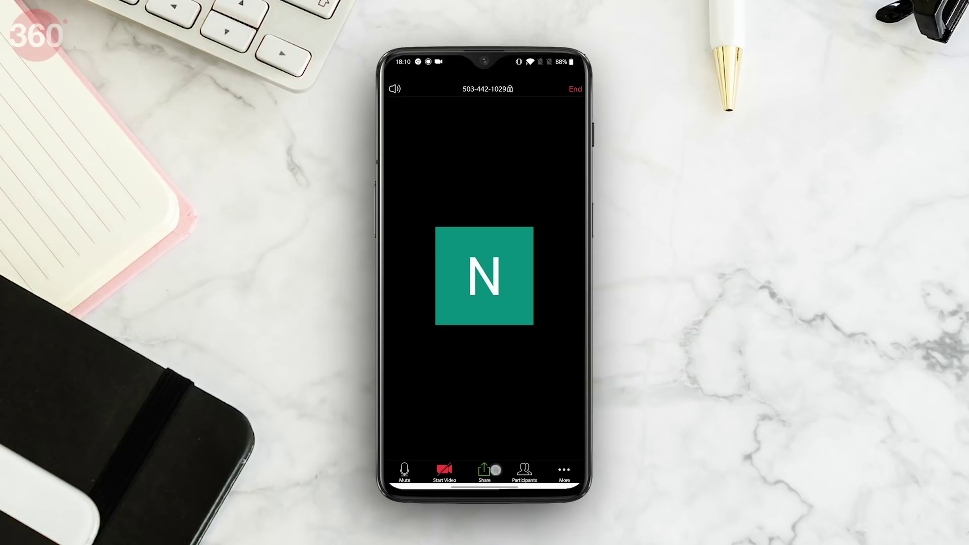
left_click(496, 470)
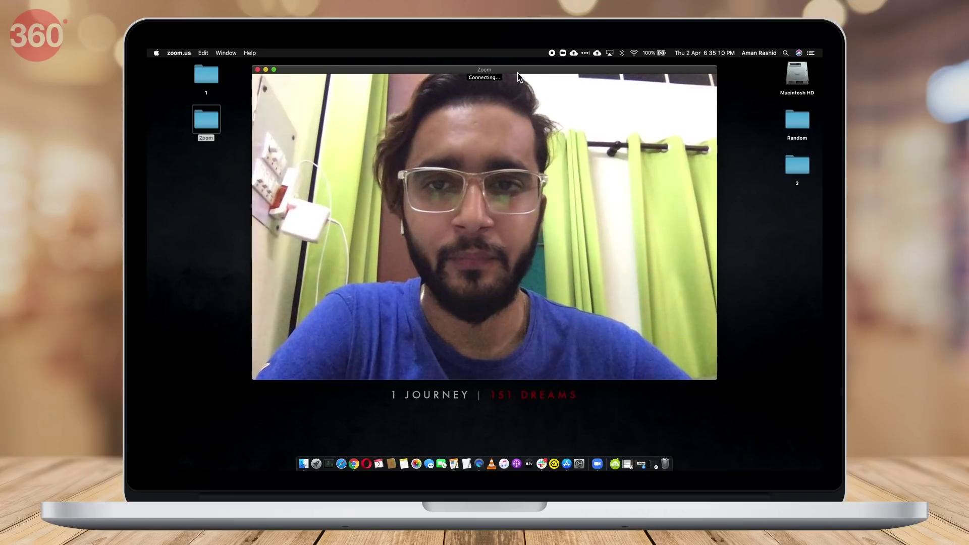
Move the meeting window lower, join the meeting audio, and start recording.
left_click_drag(517, 76, 524, 120)
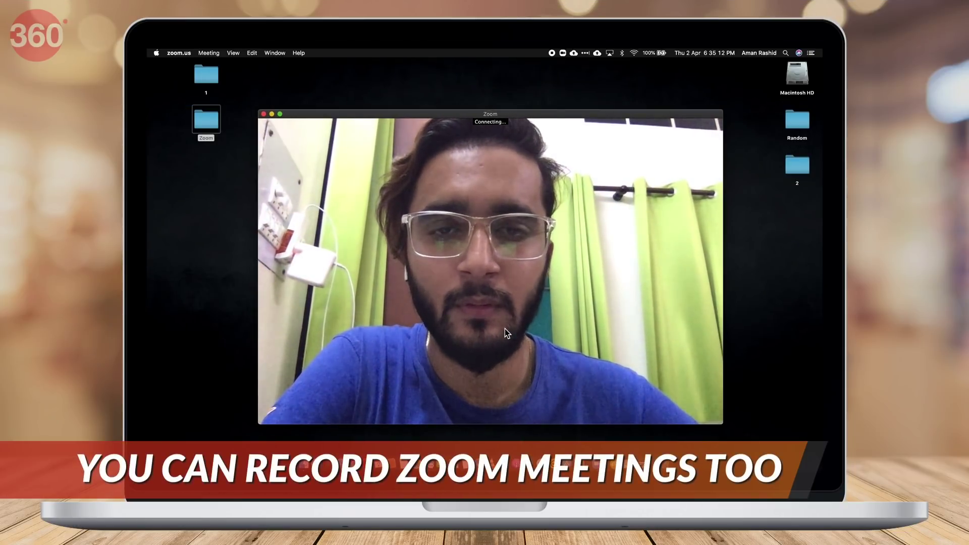
key("Escape")
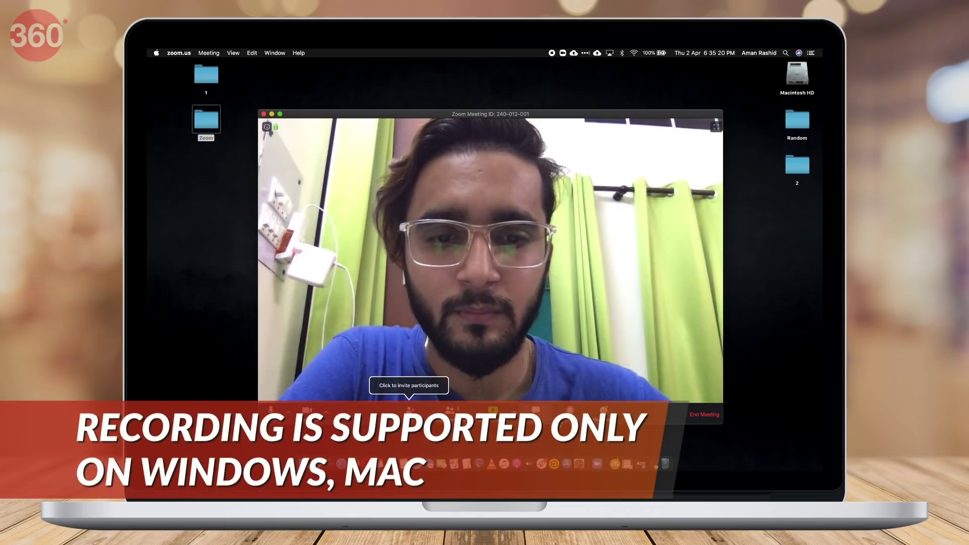
left_click(570, 409)
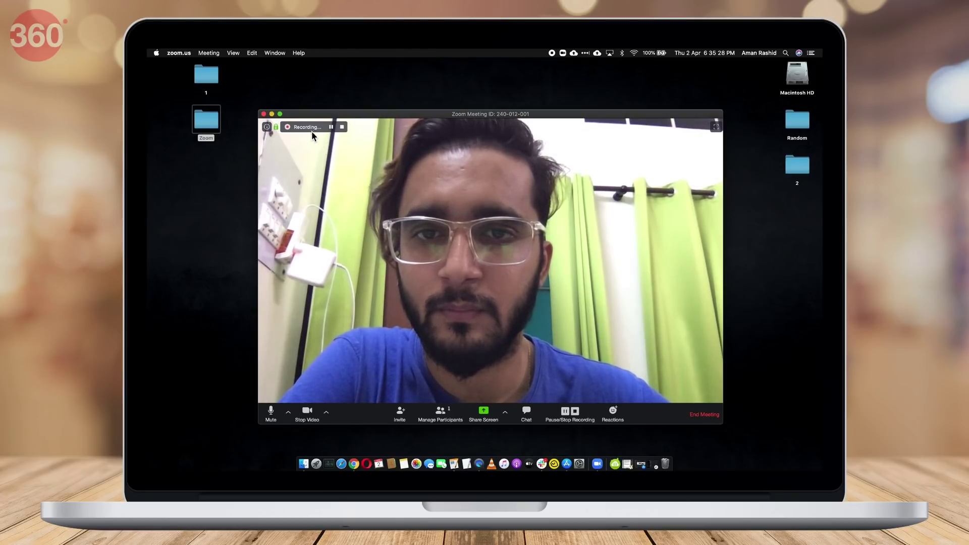
End the meeting for all, preview zoom_0.mp4 in Quick Look, then try recording as a participant.
left_click(705, 414)
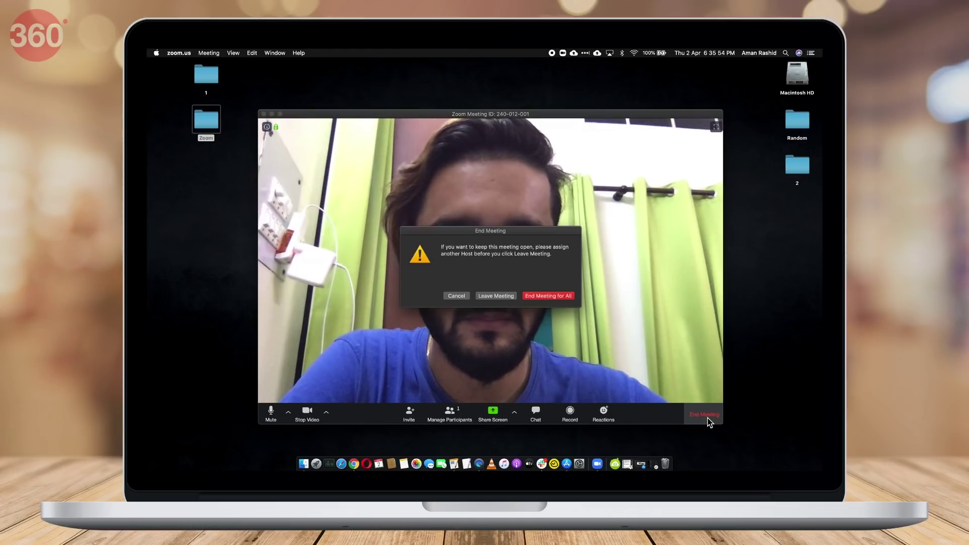
left_click(560, 299)
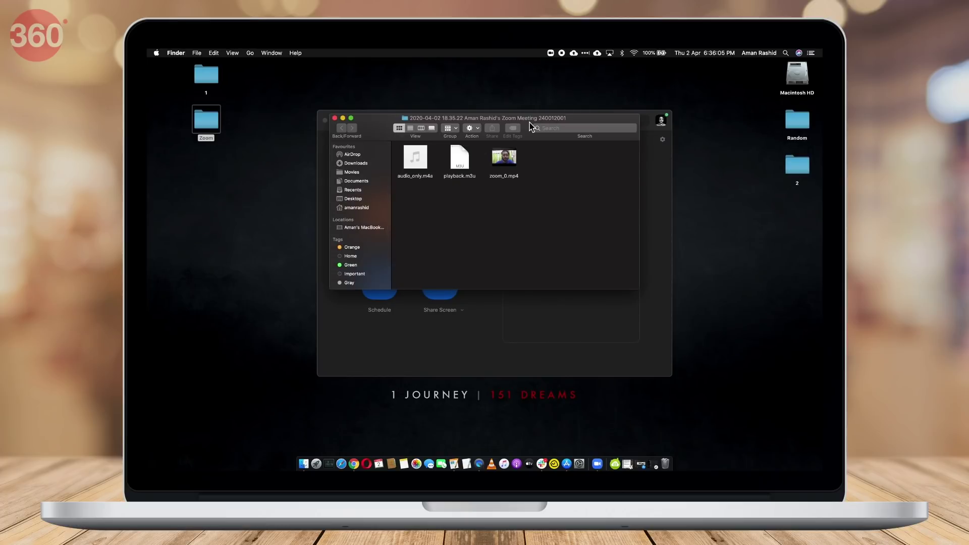
left_click(513, 196)
key("space")
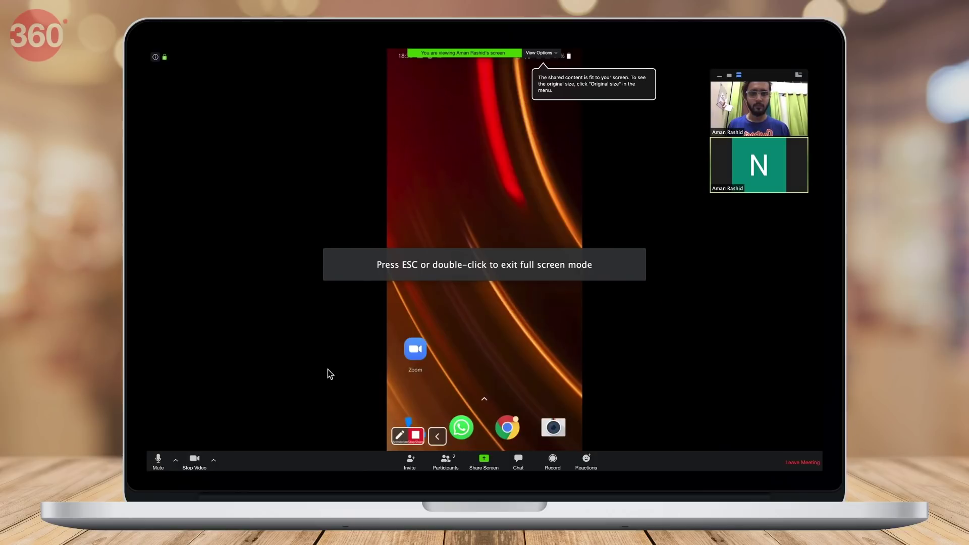
left_click(553, 459)
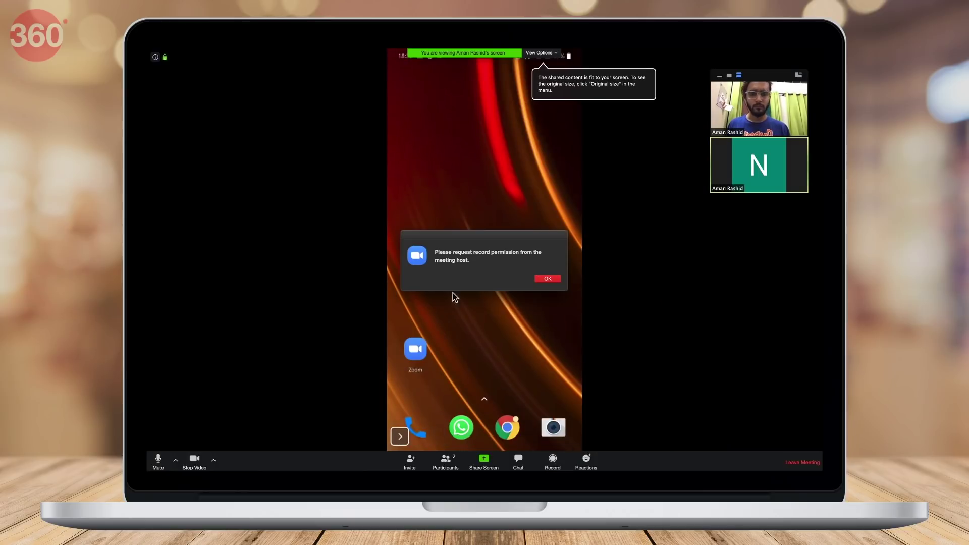